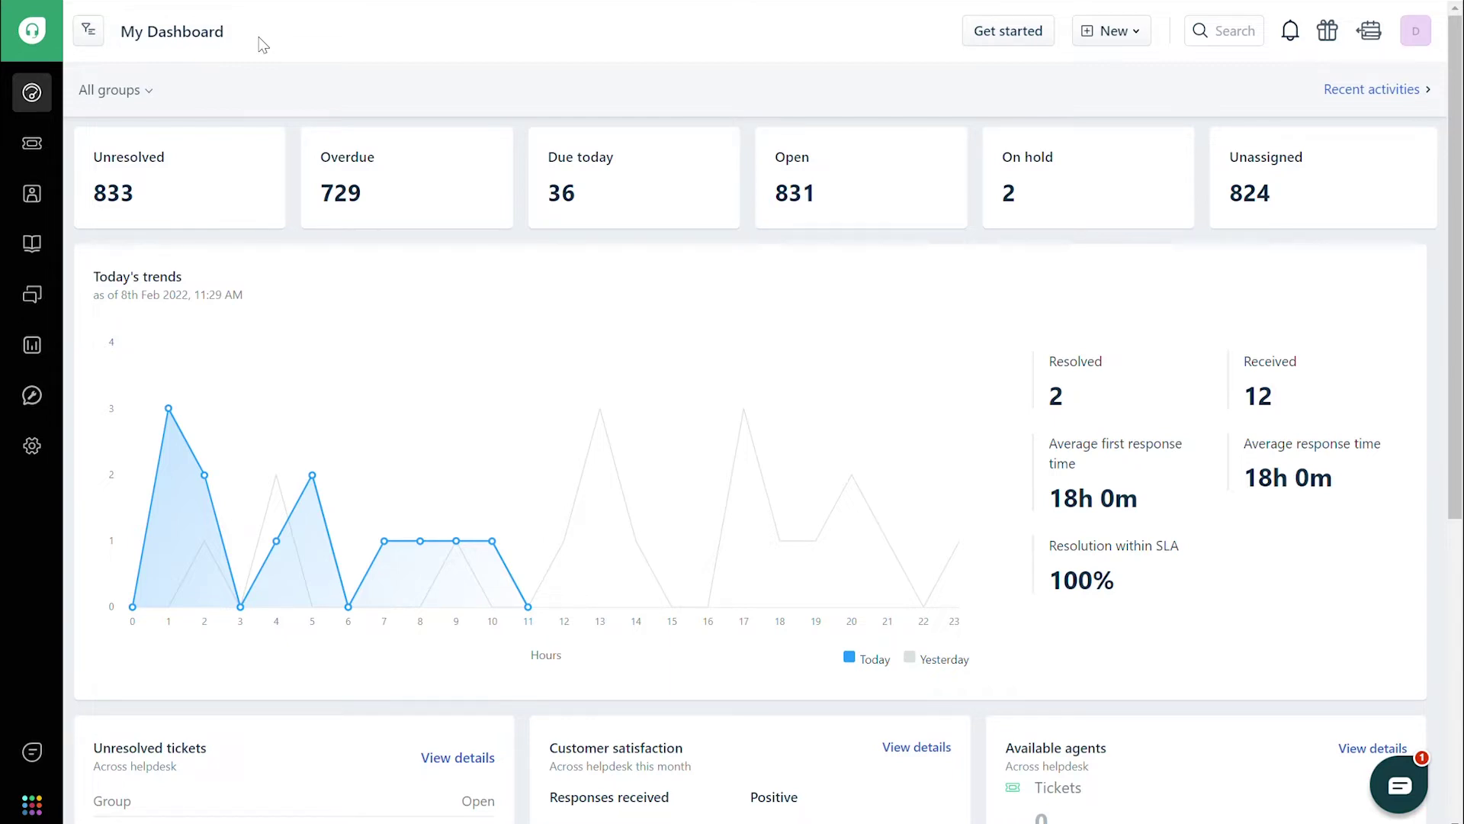
Go to Admin > Workflows > Email Notifications to list the agent notifications.
click(42, 453)
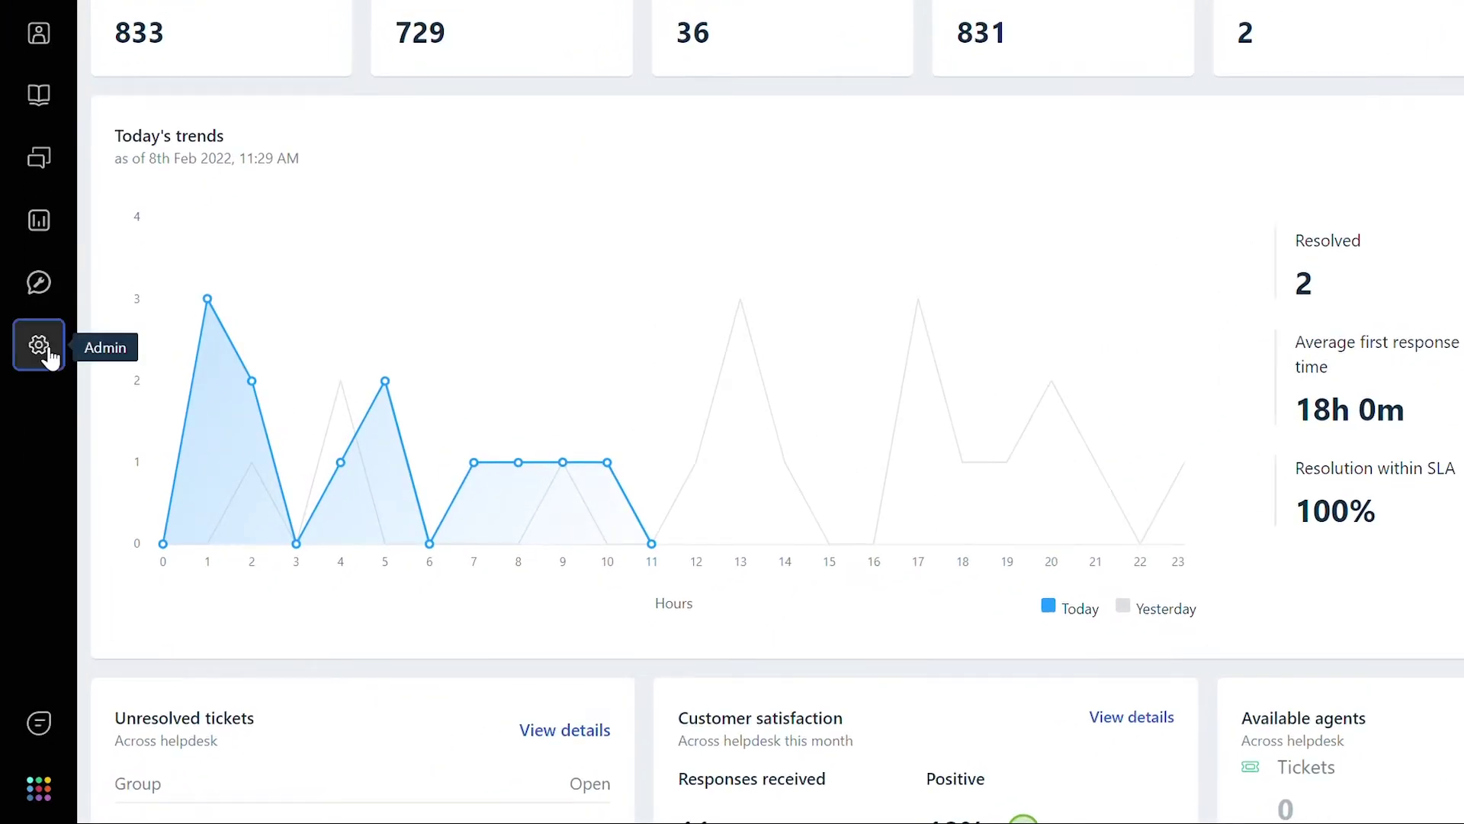
scroll(369, 476, down, 5)
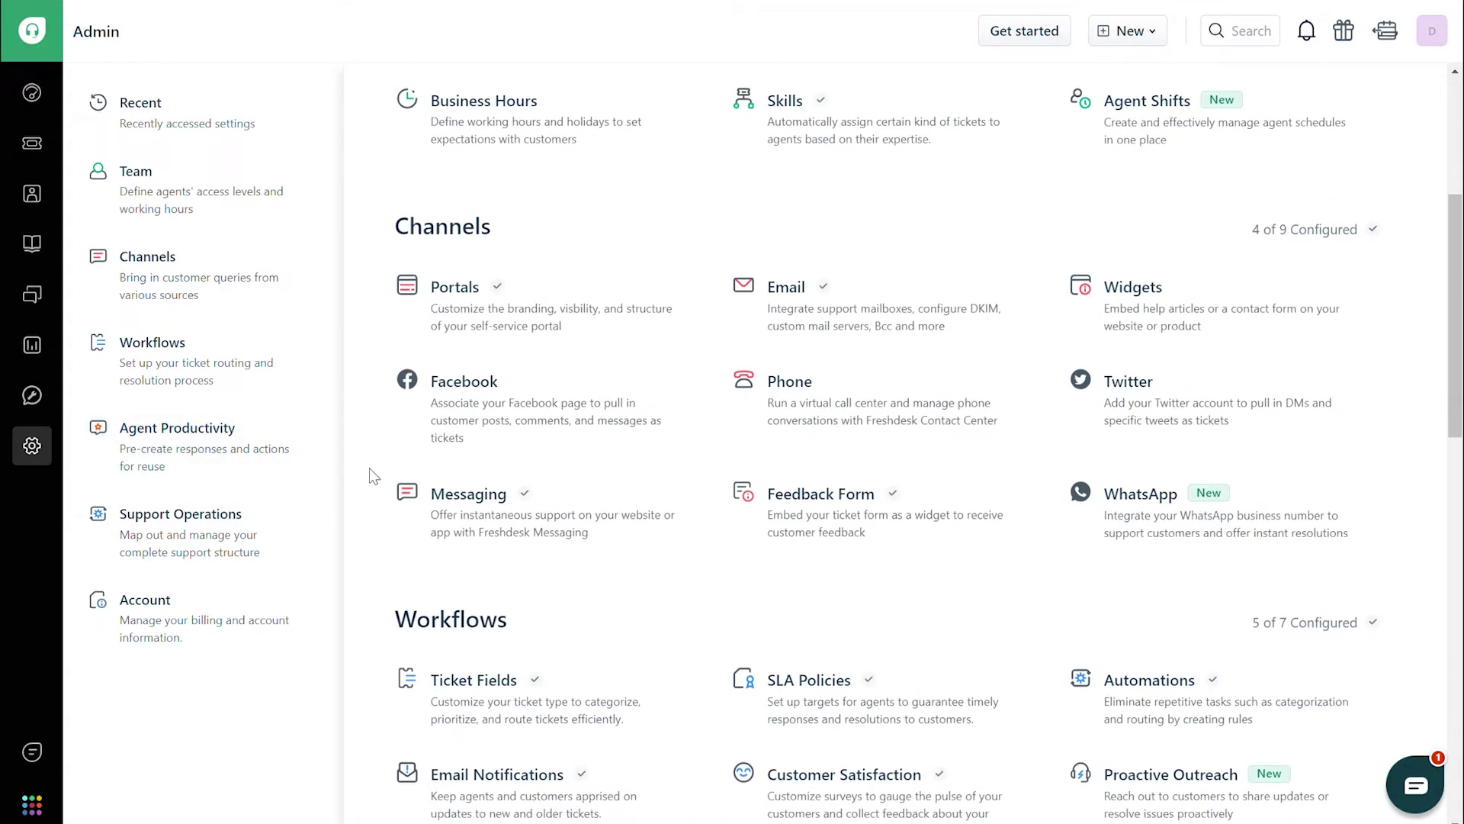
scroll(369, 468, down, 3)
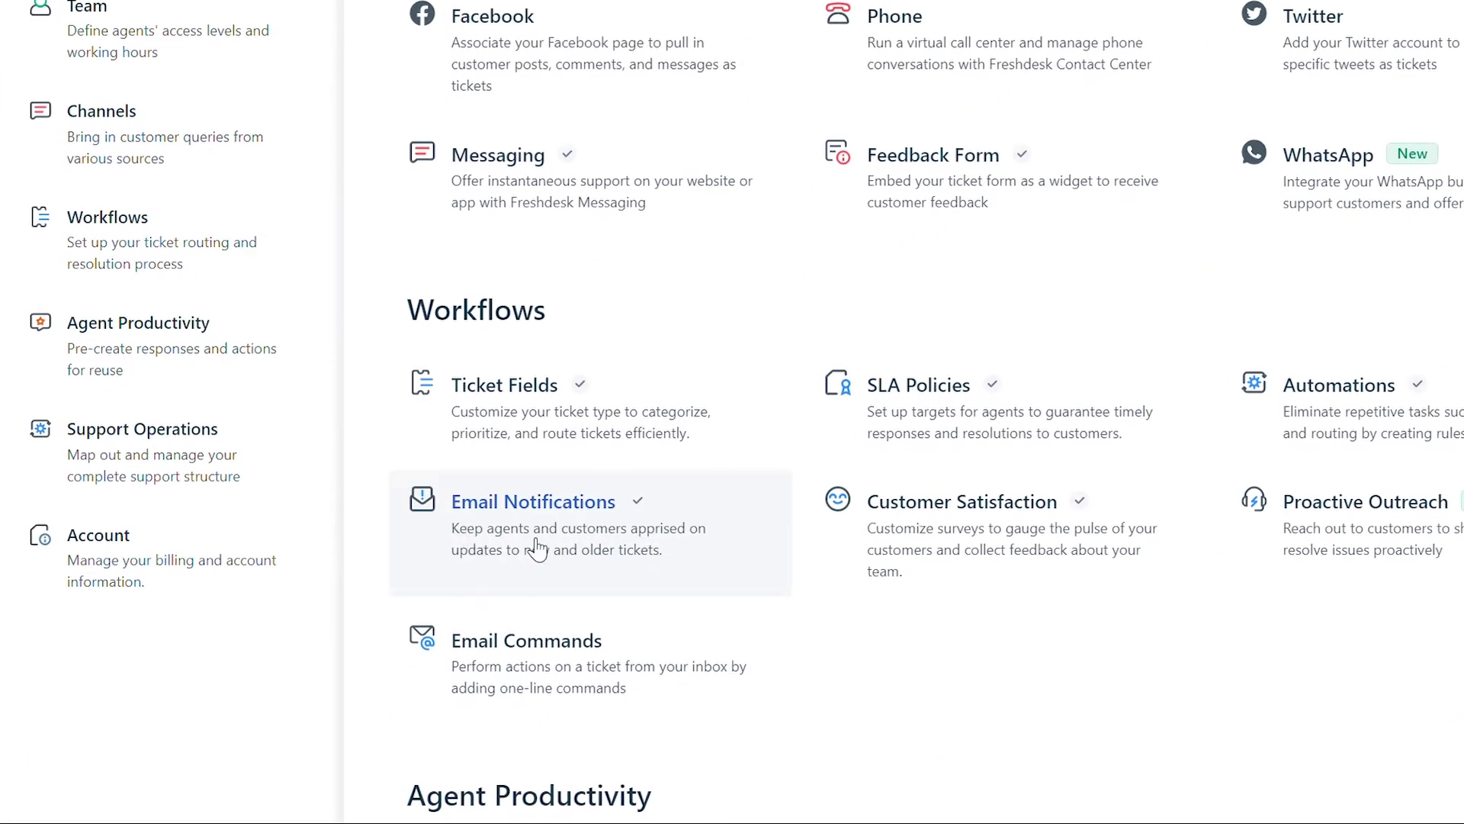
click(545, 546)
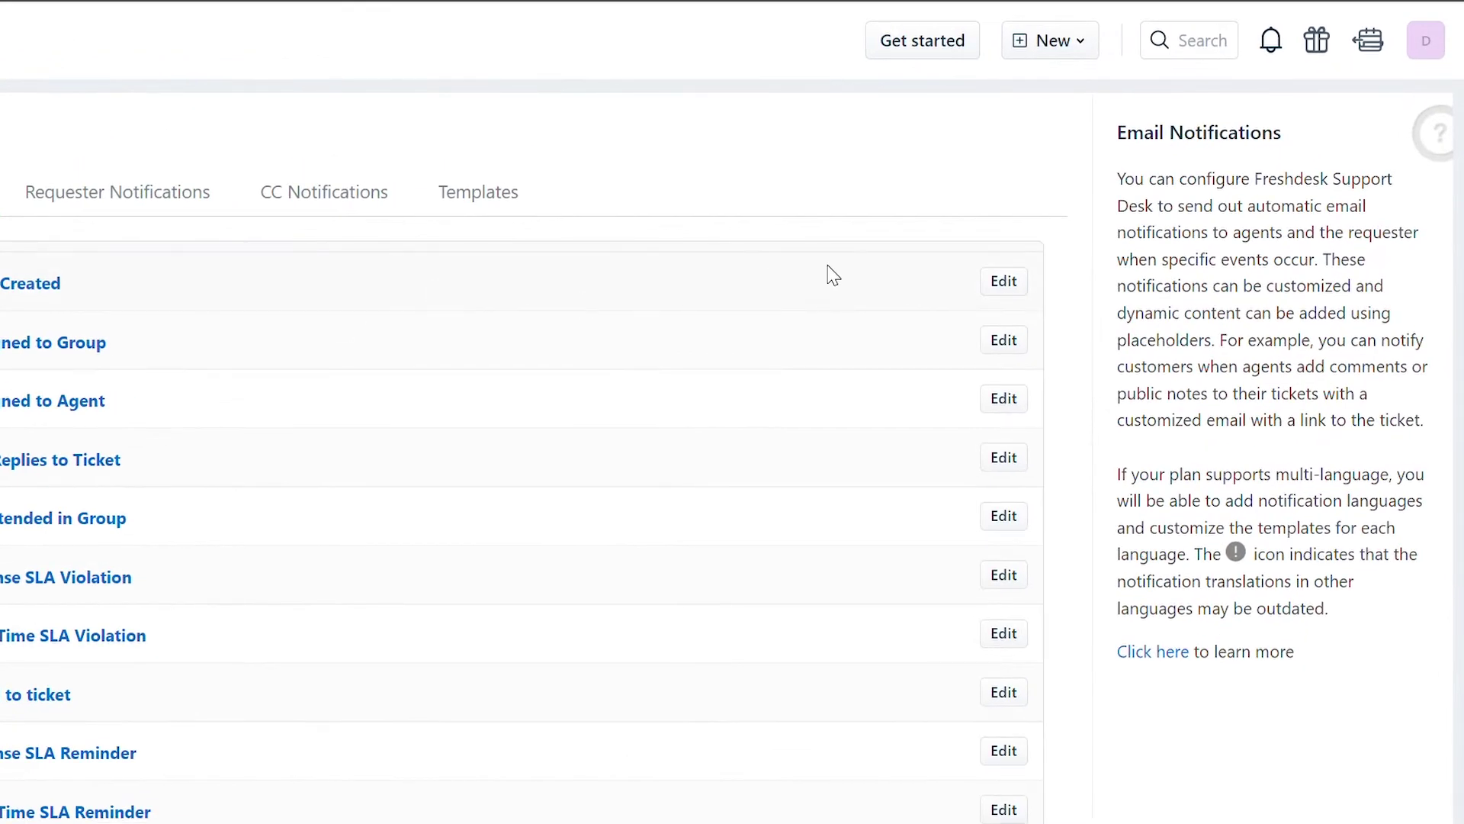
Add ticket ID, subject, description, requester name and company placeholders to the New Ticket Created message.
click(1004, 288)
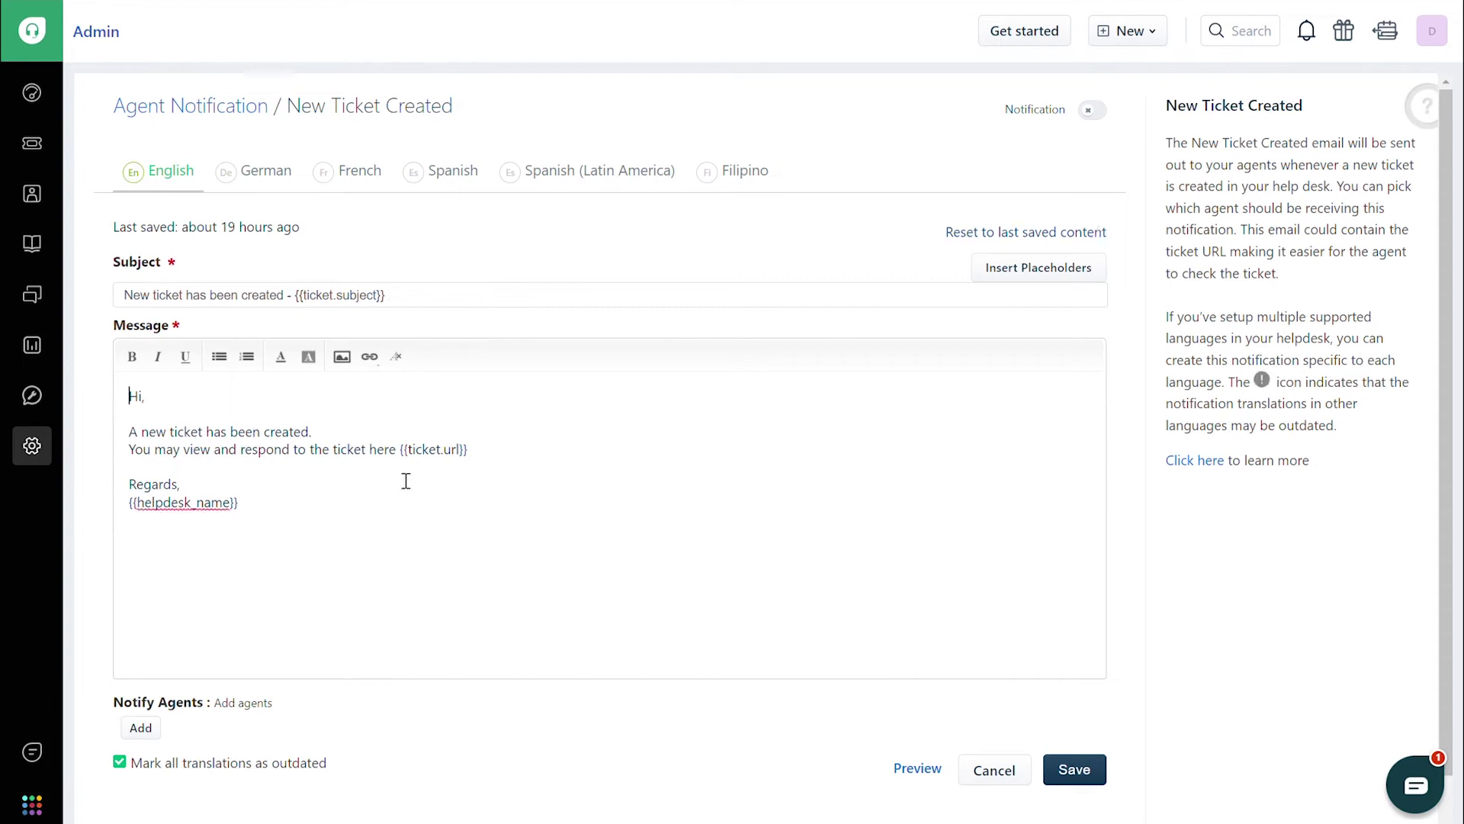
scroll(213, 440, down, 2)
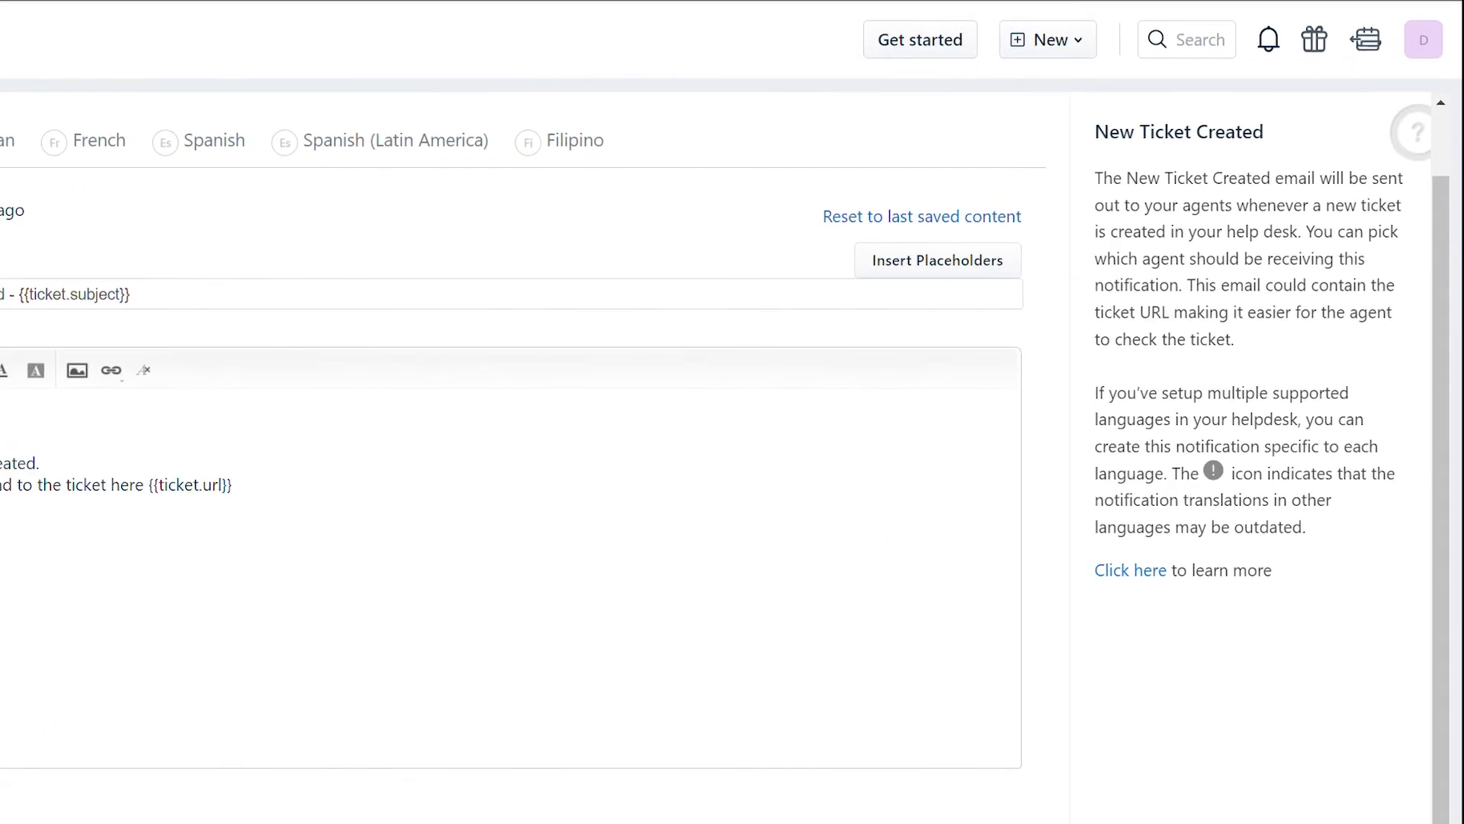
click(991, 267)
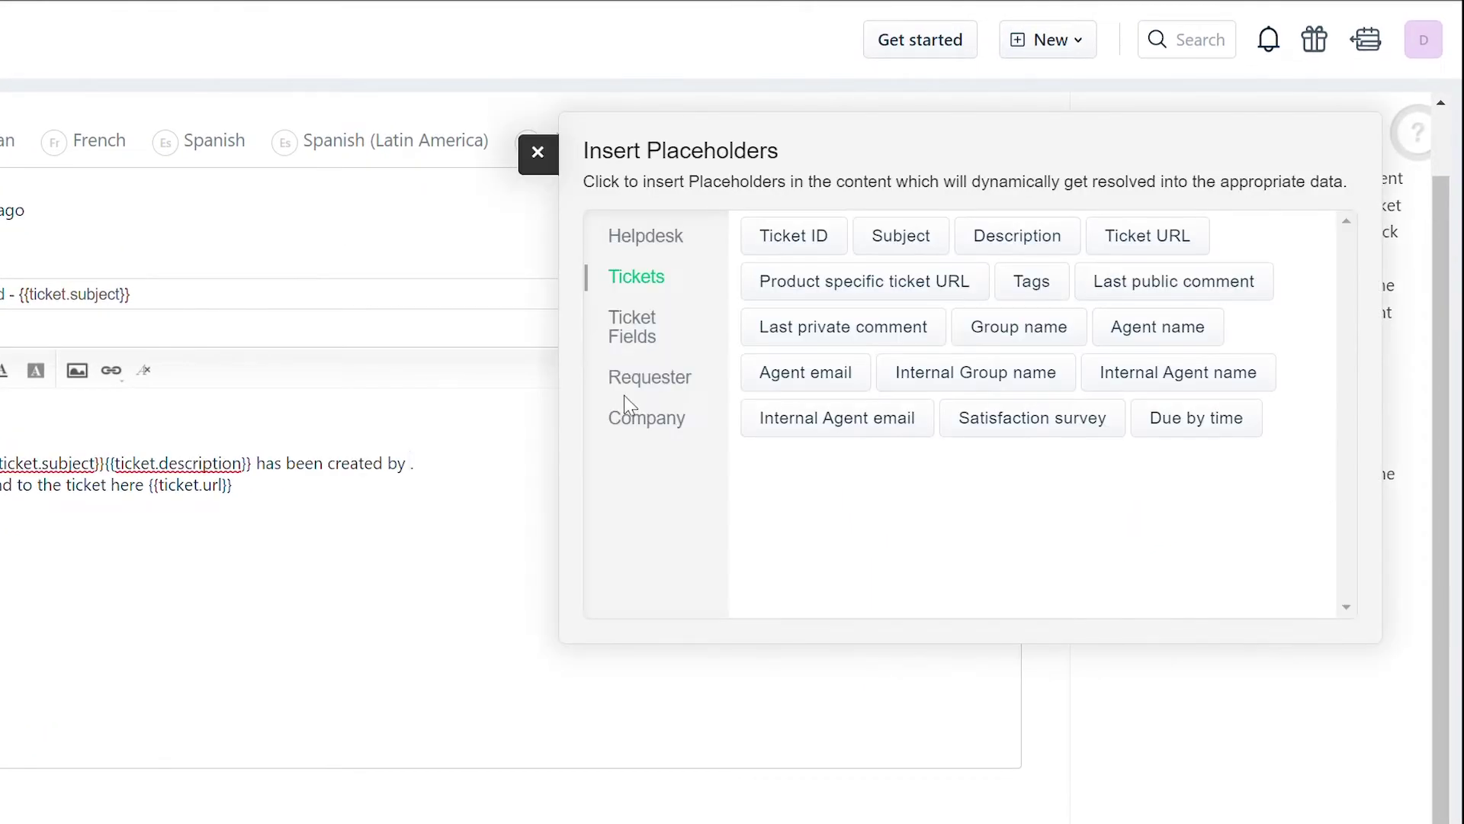
click(665, 387)
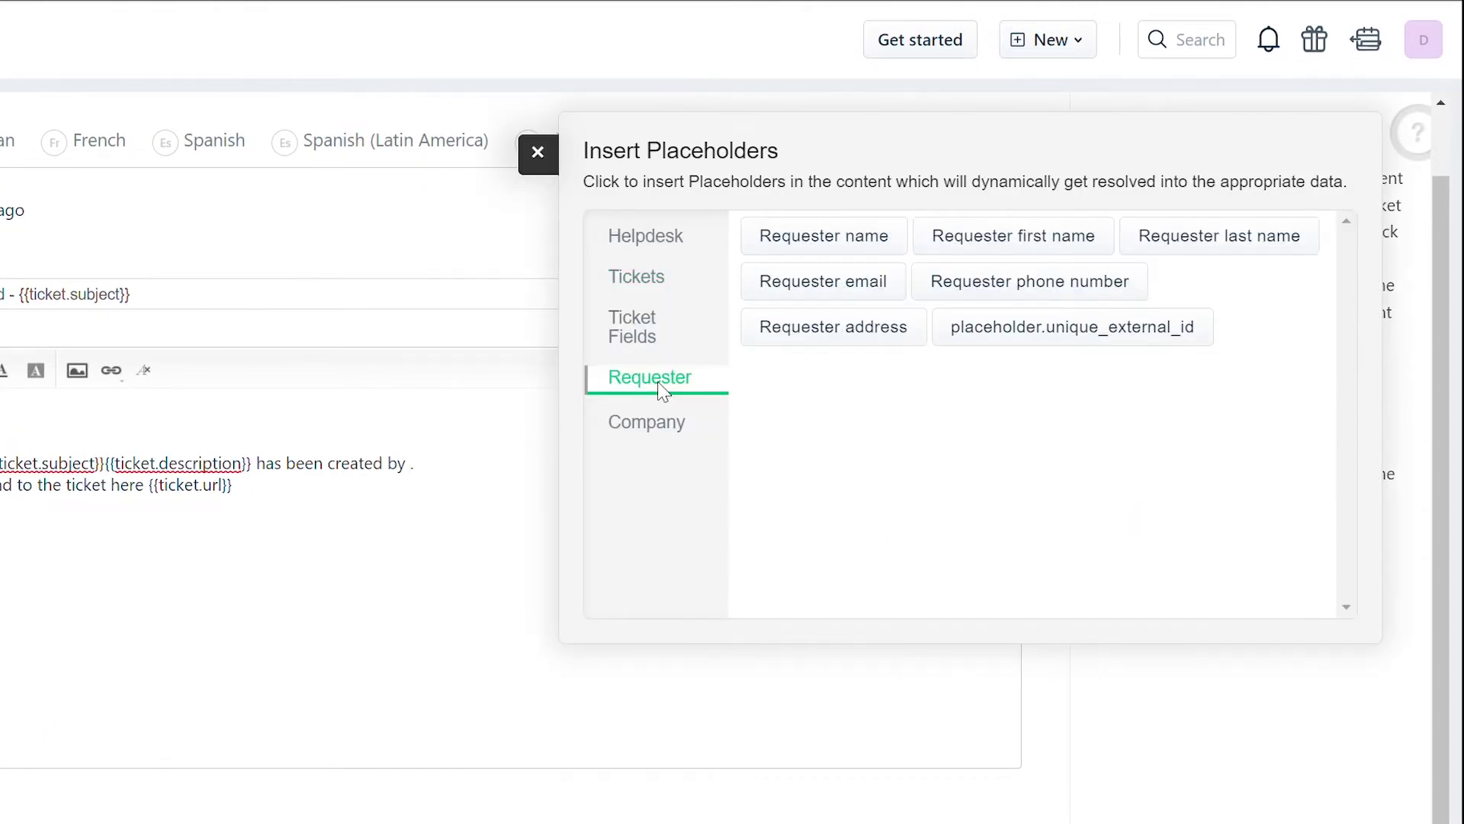
click(829, 242)
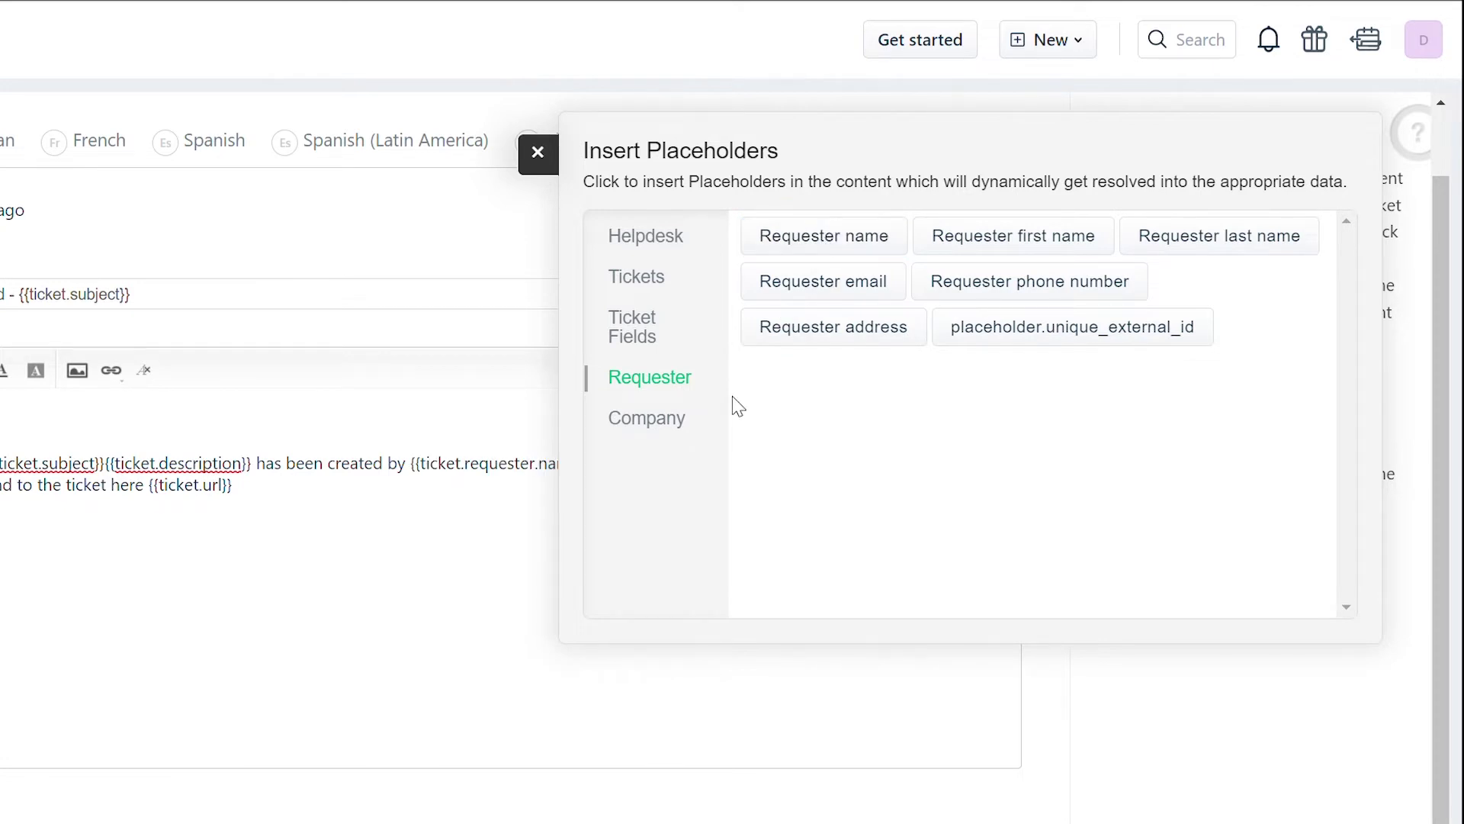
click(694, 421)
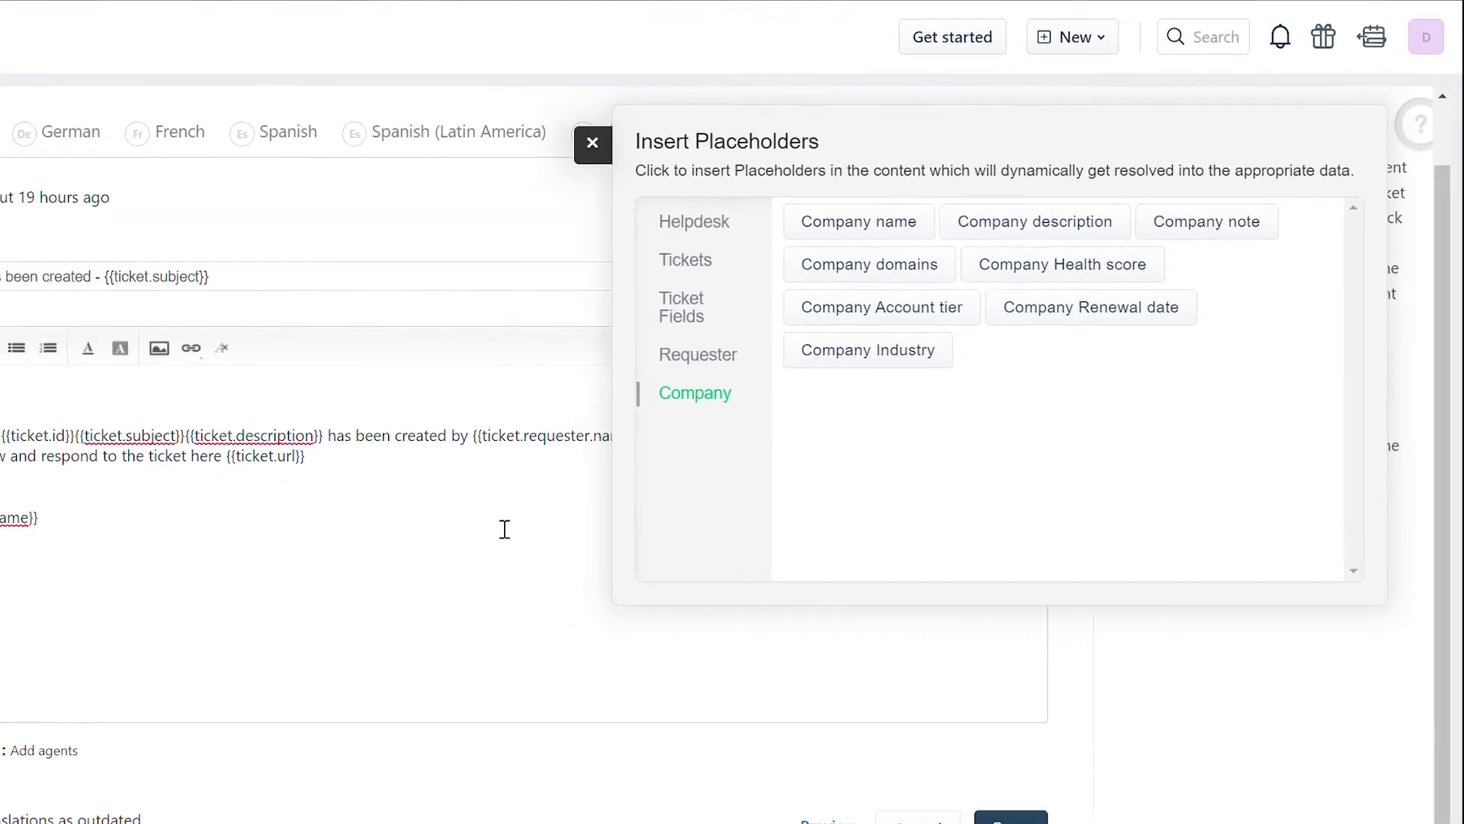
click(114, 485)
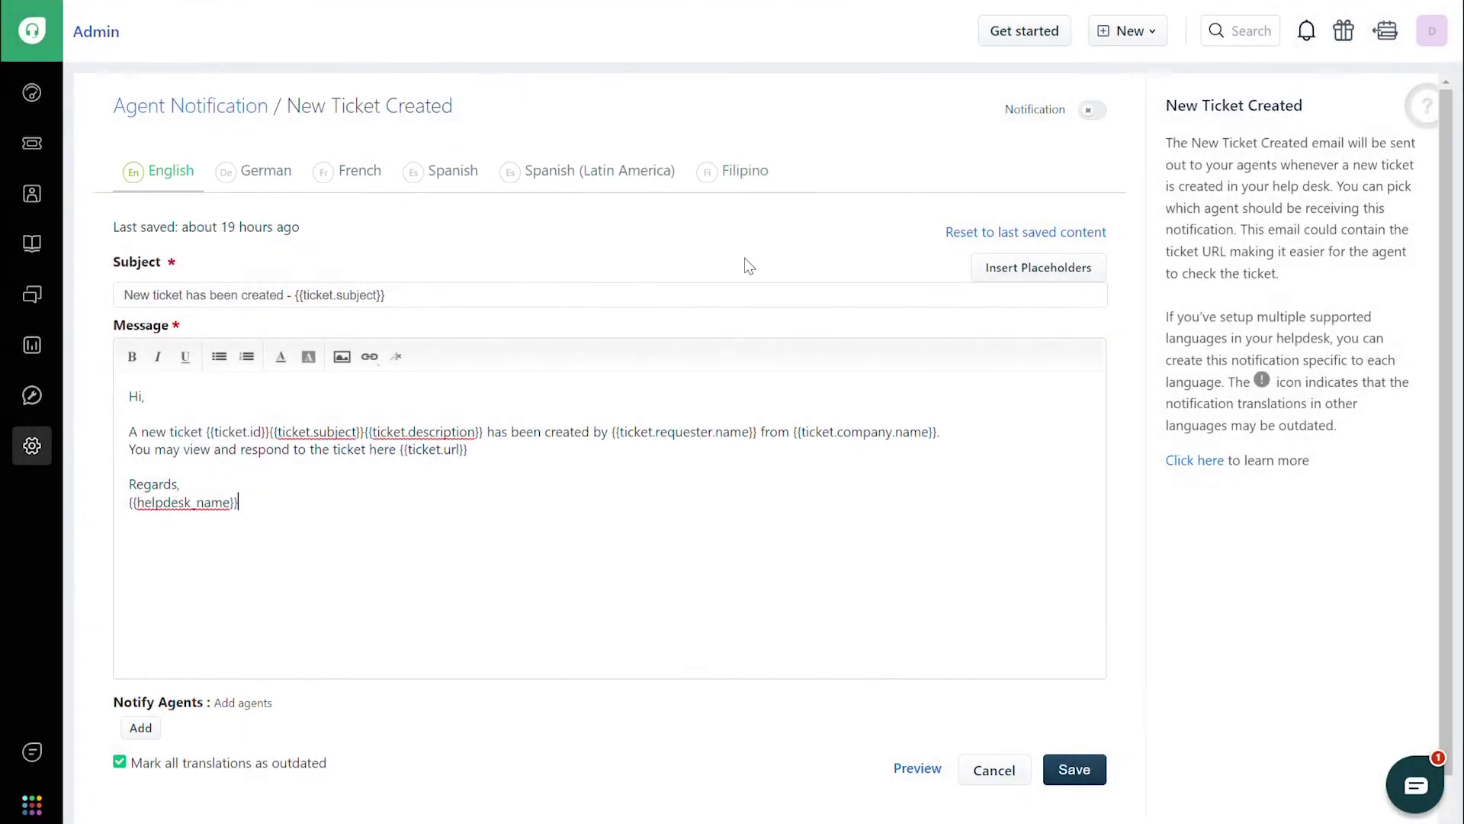
Save the New Ticket Created template and enable that agent notification.
scroll(750, 266, down, 1)
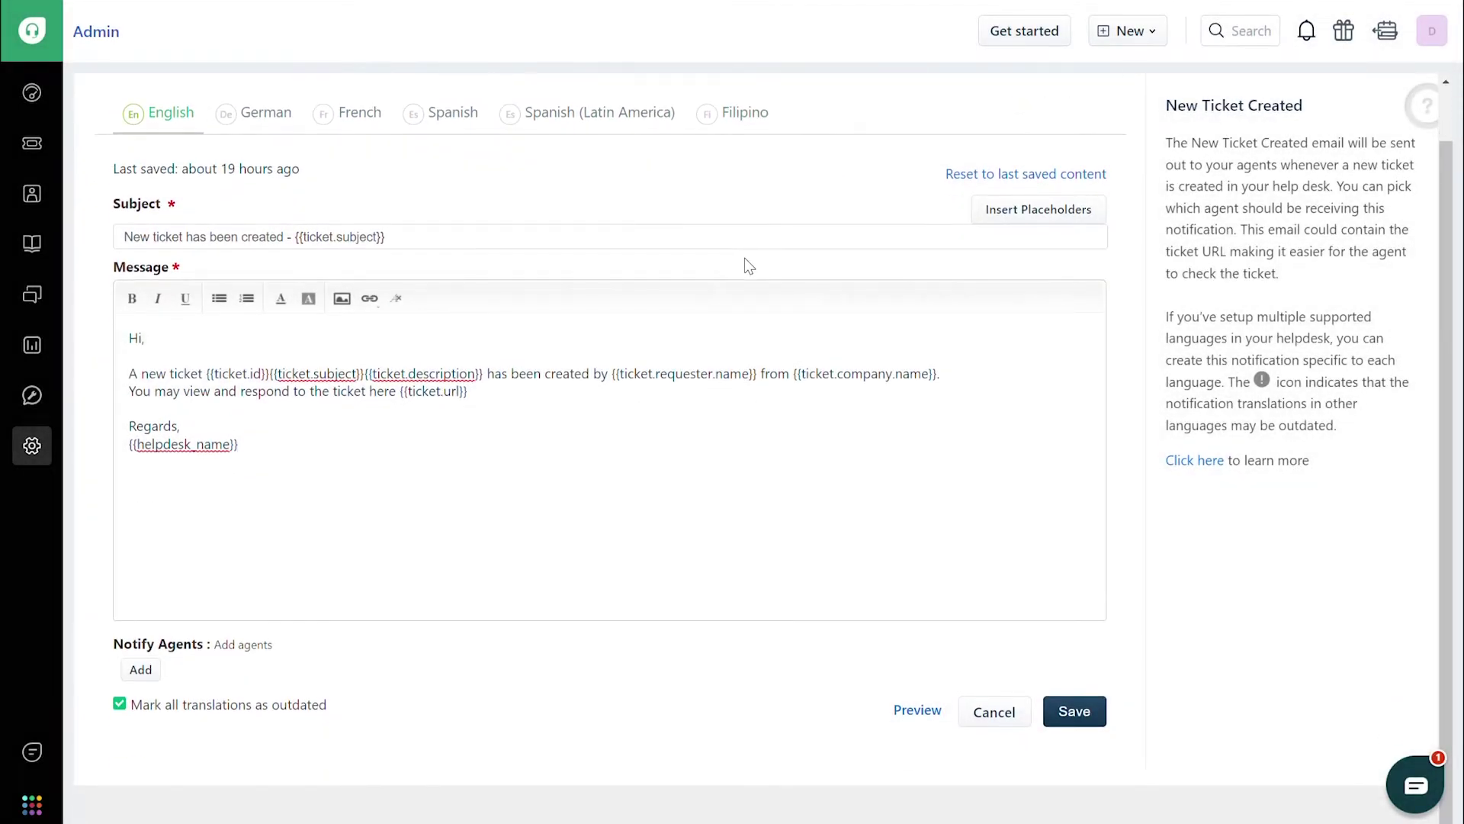
click(1075, 711)
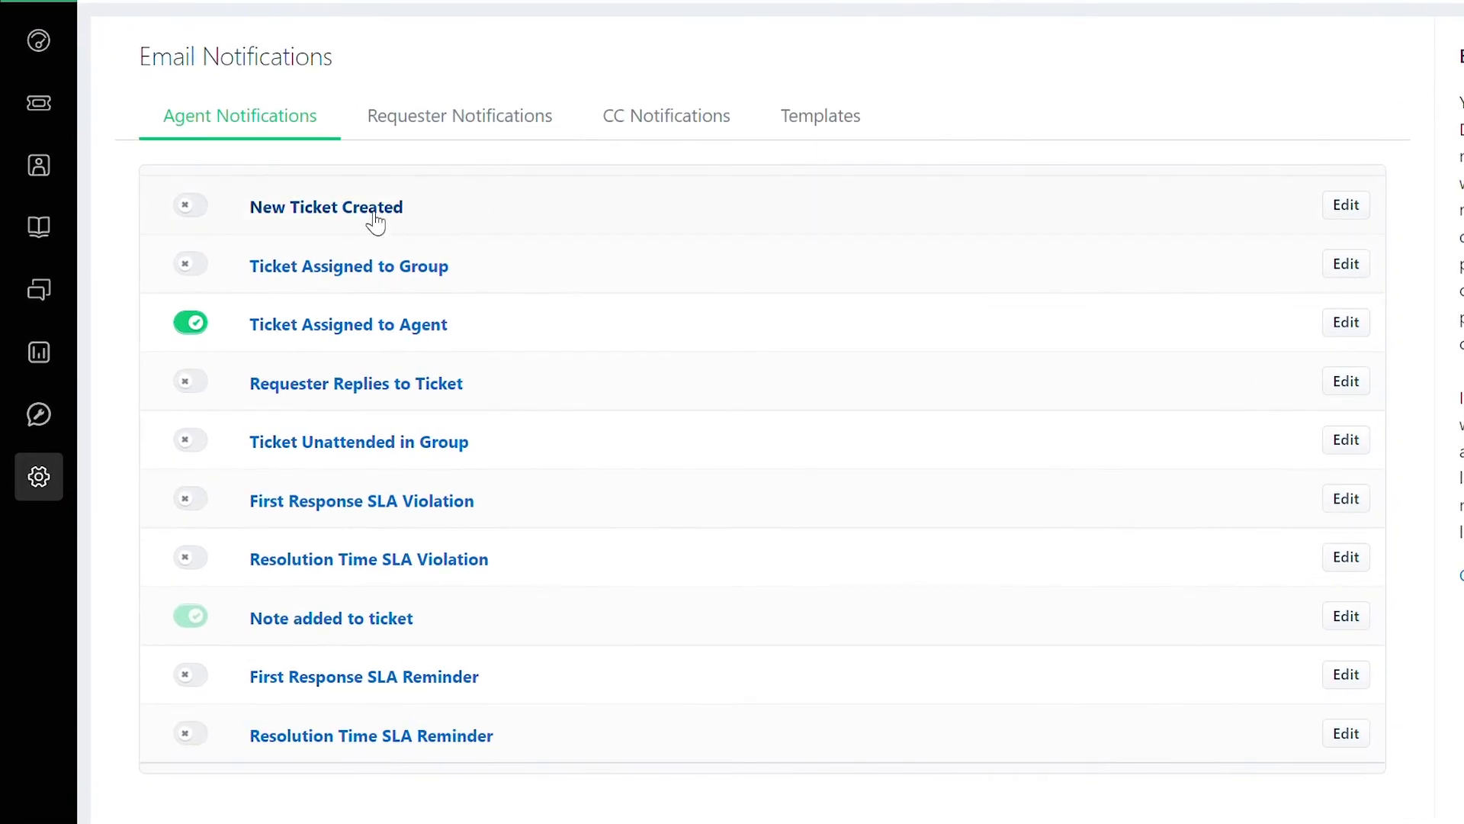
click(200, 210)
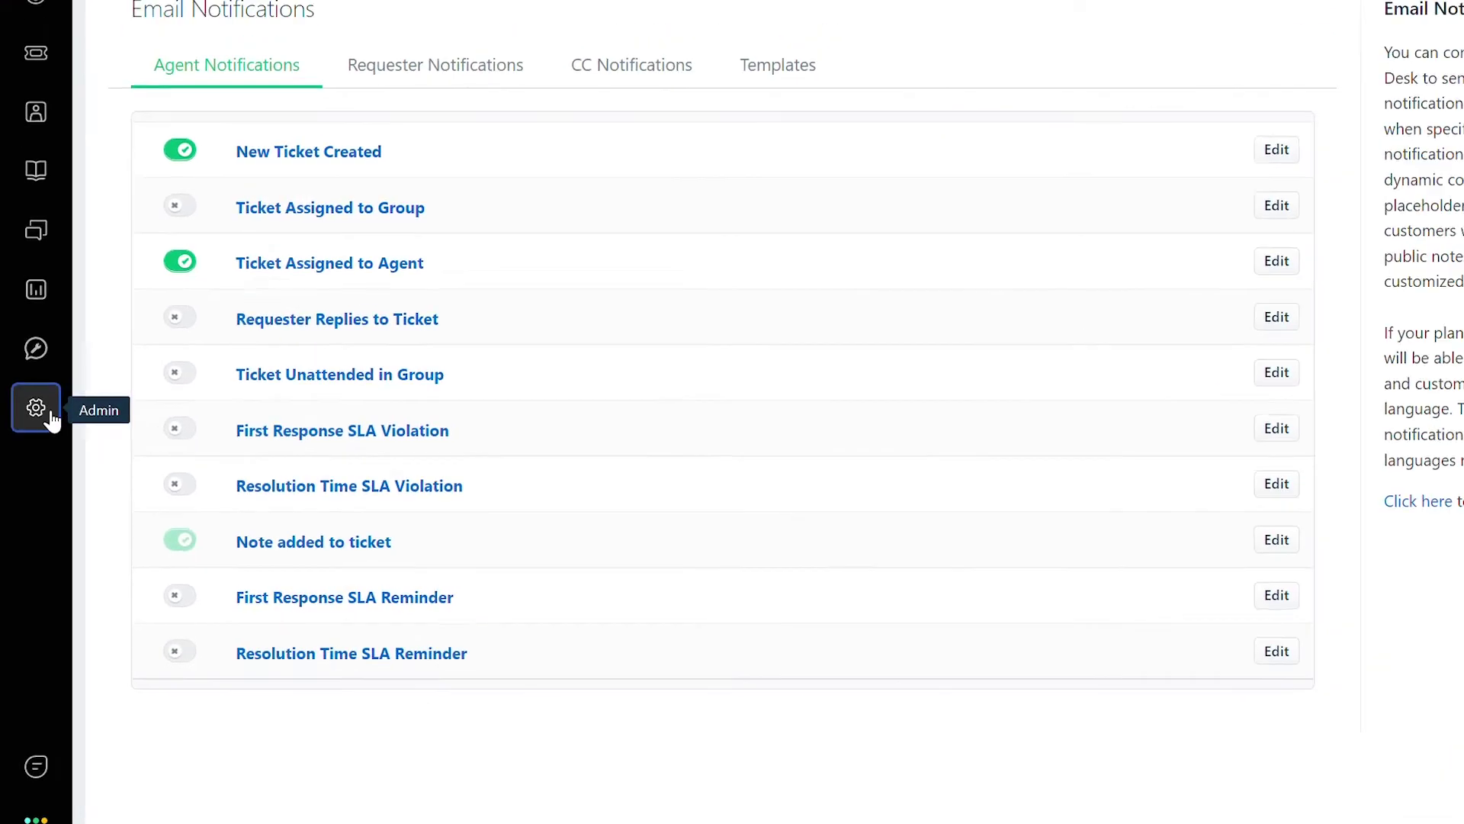
Go to Admin > Workflows > Automations to see the Ticket Creation rules.
click(51, 418)
scroll(421, 485, down, 5)
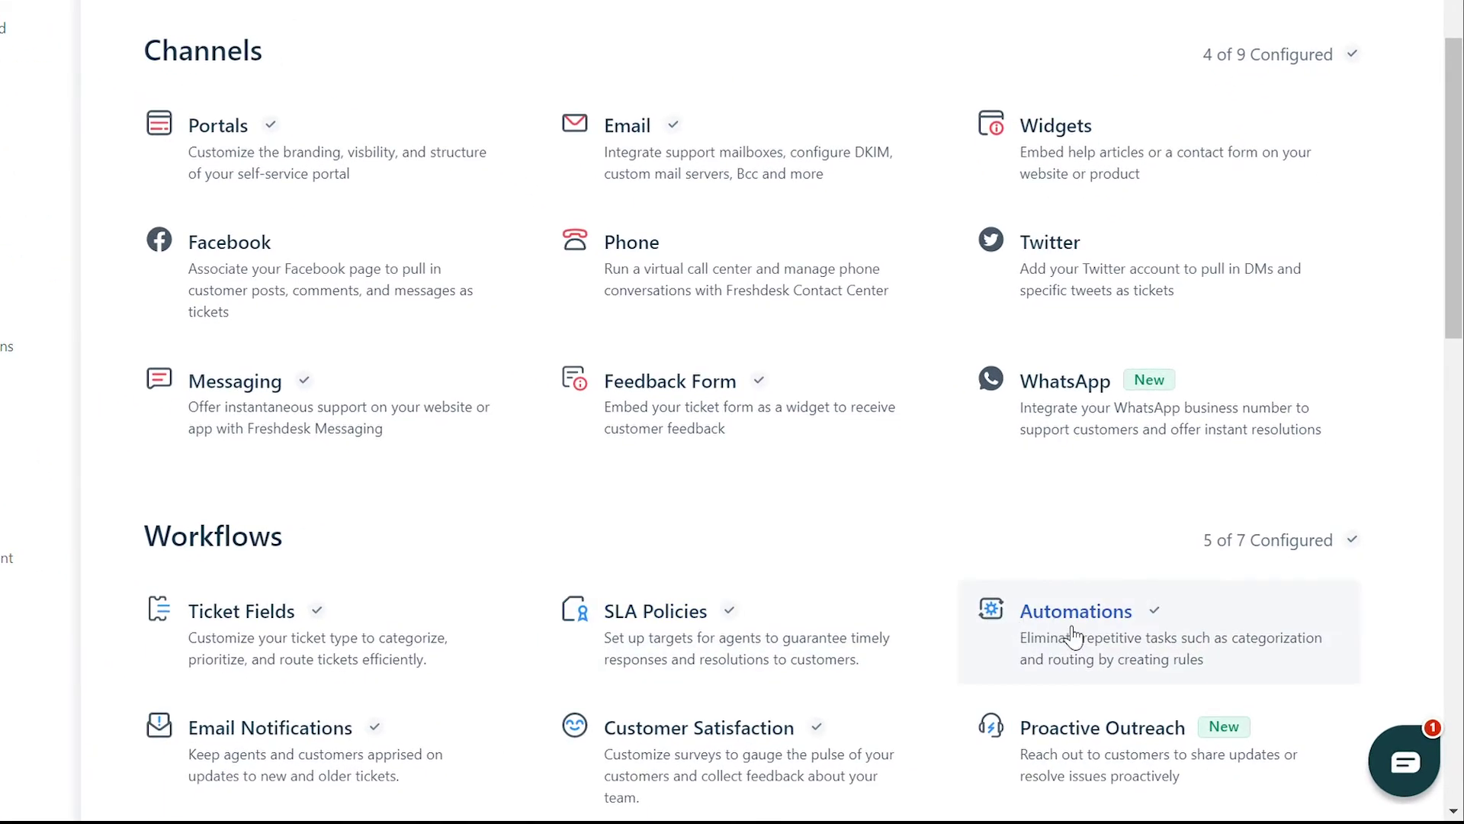
click(1073, 635)
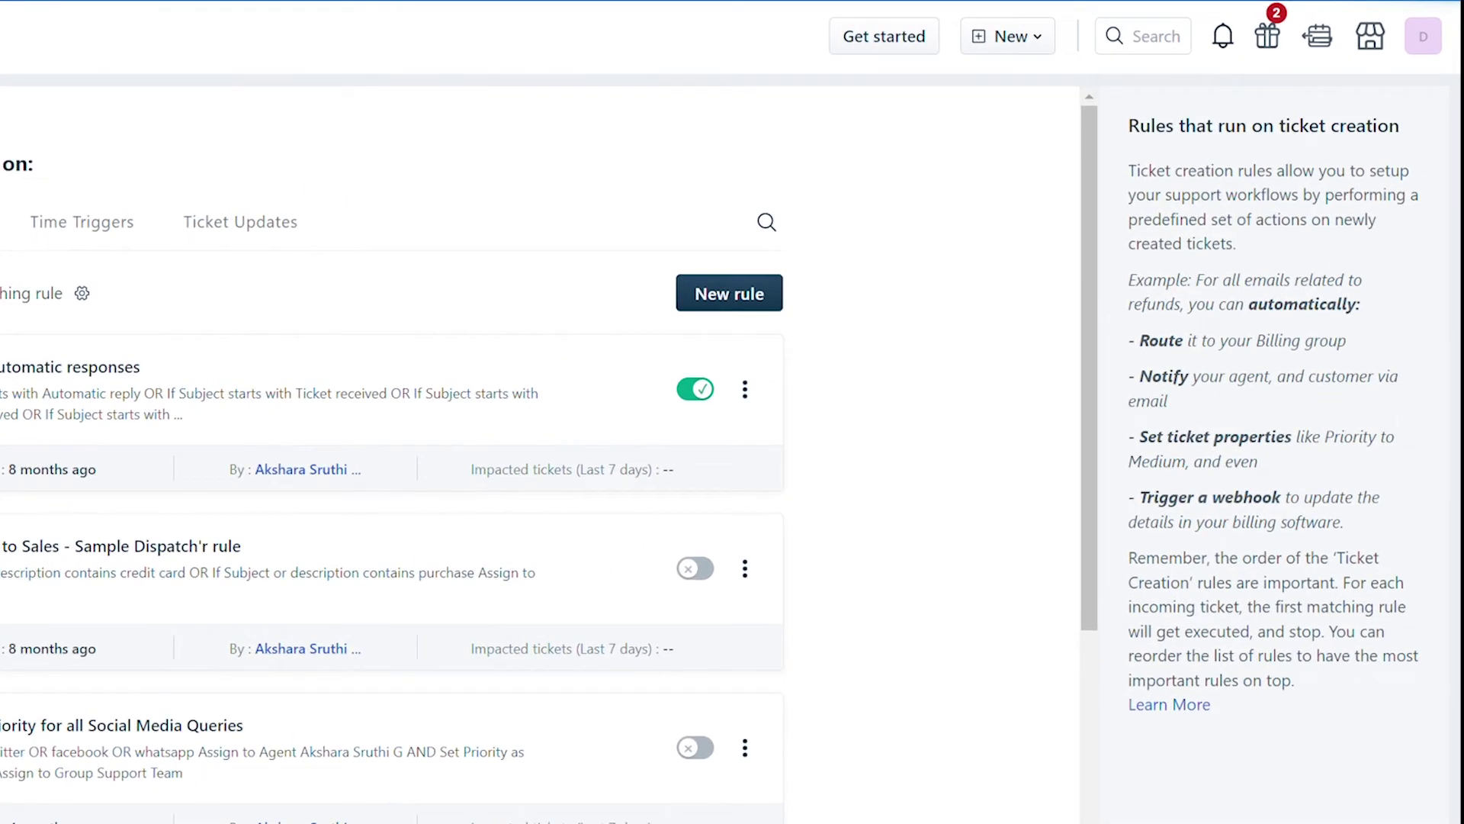
Start a new ticket creation rule named 'Notify customers during non-business hours'.
click(699, 294)
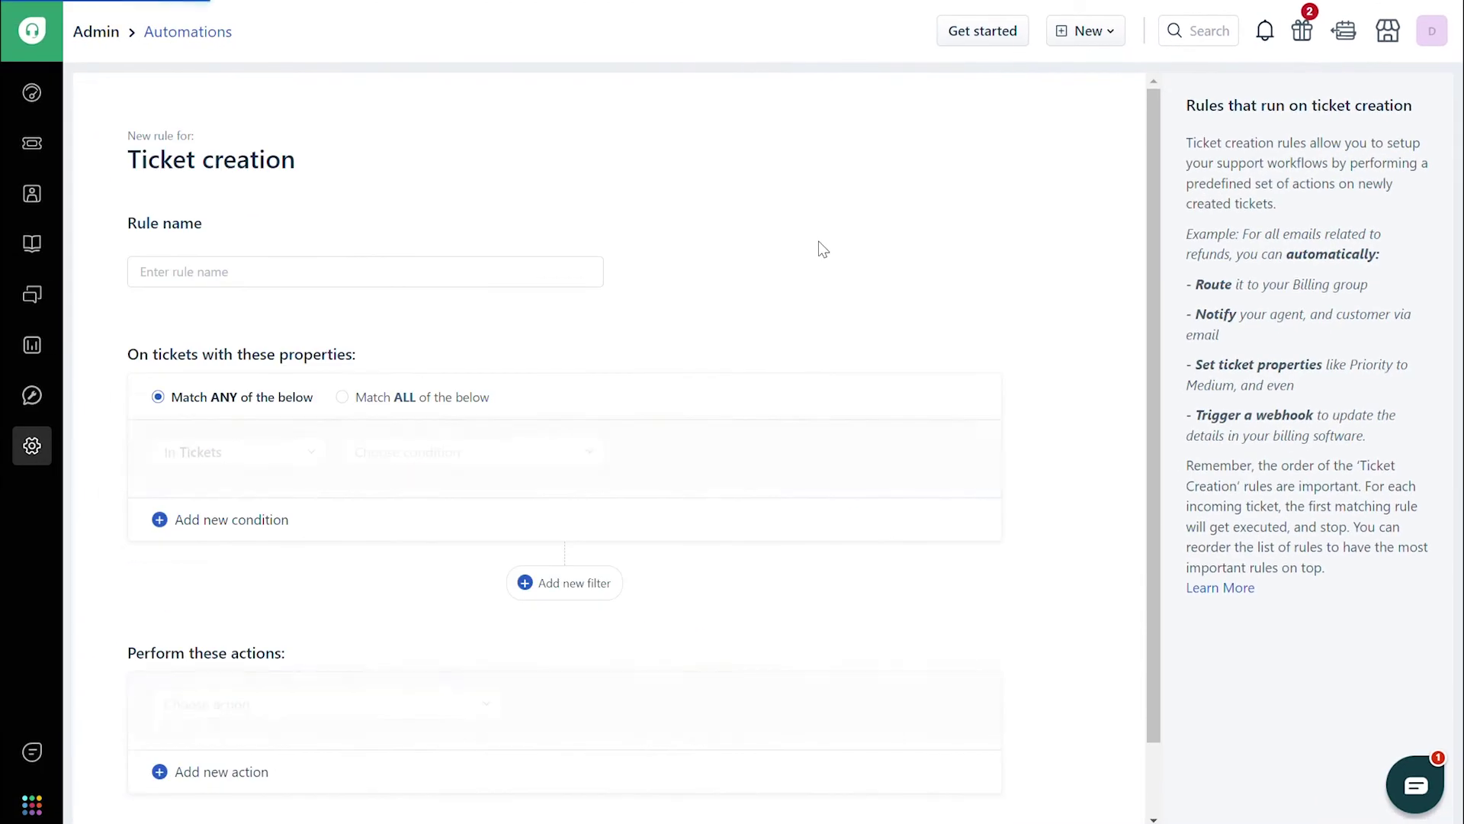
click(308, 283)
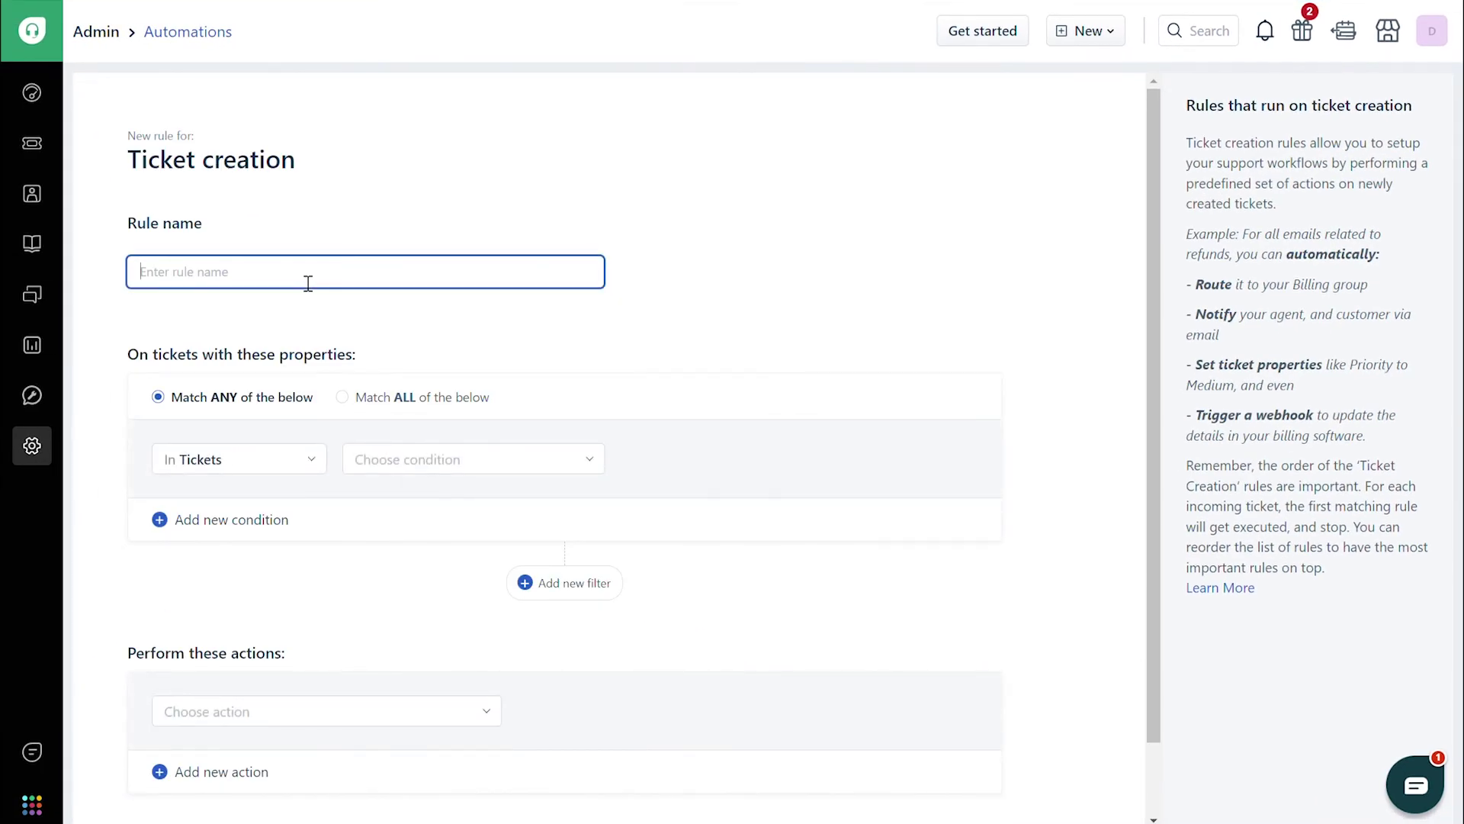
text(Notify)
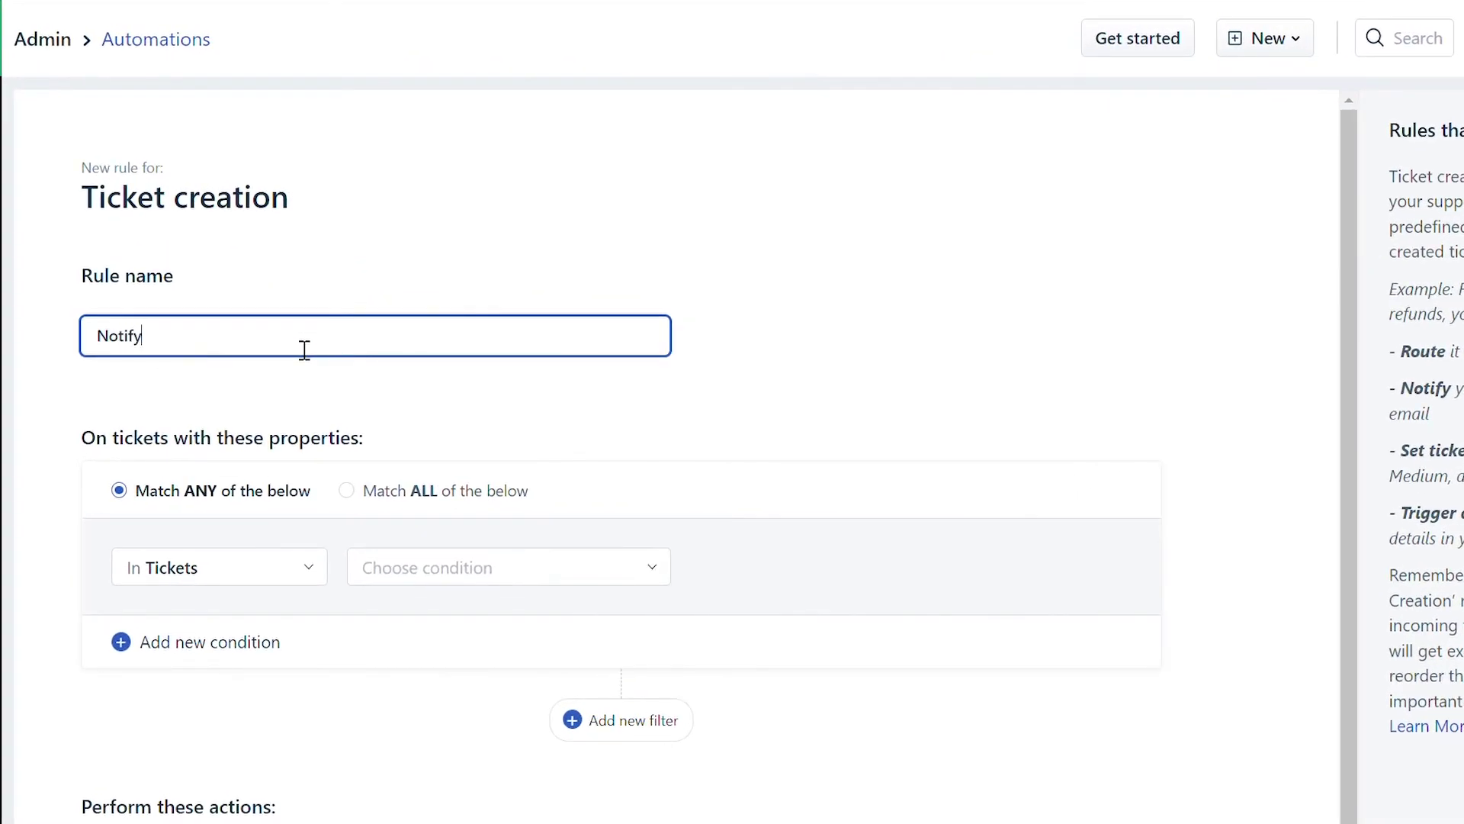
text(customers during non-business hours)
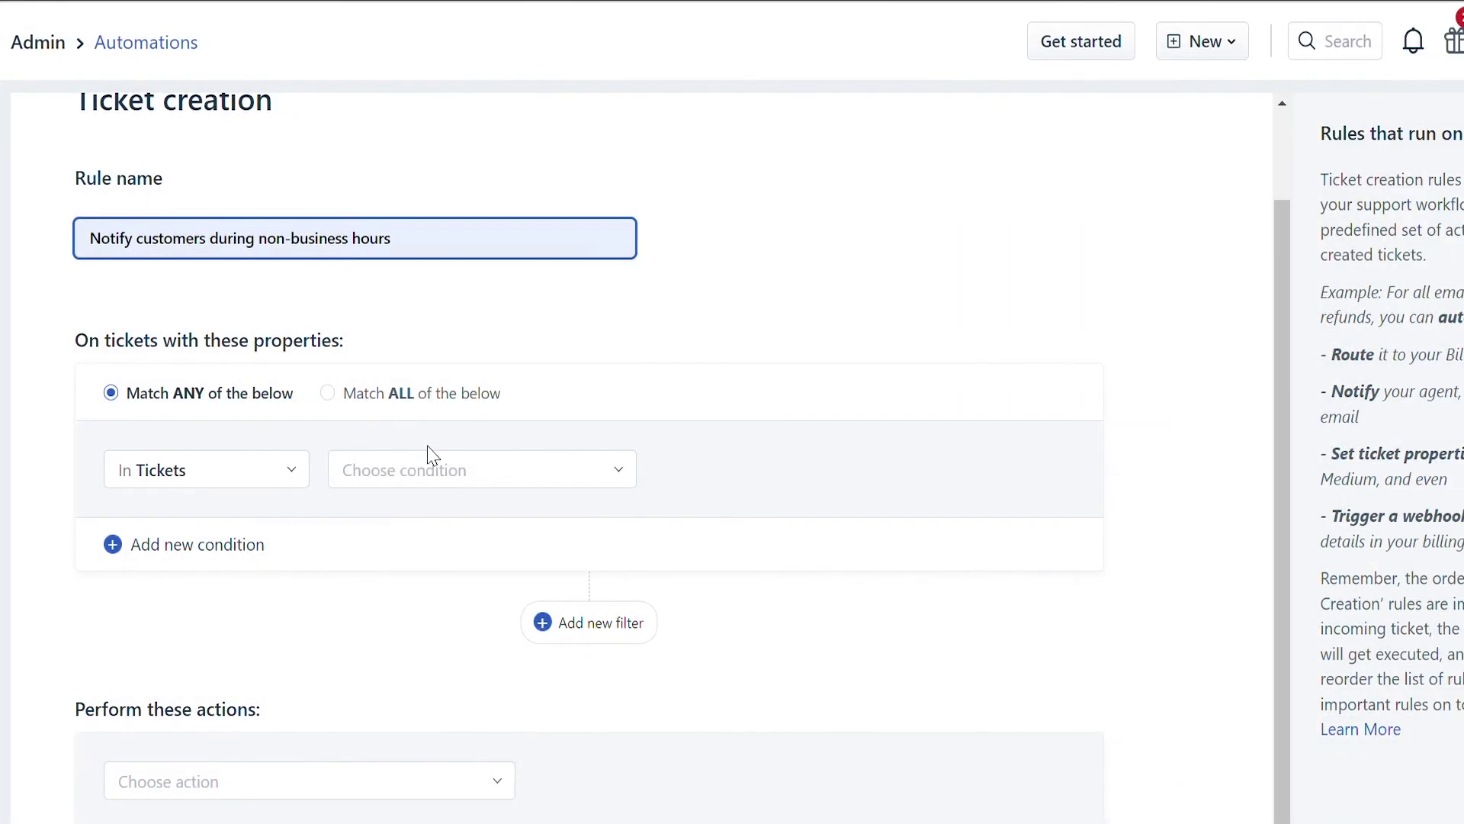
Set the condition Created During Non-Business hours of Berlin Business Hours.
click(453, 469)
scroll(471, 633, down, 2)
scroll(447, 633, down, 3)
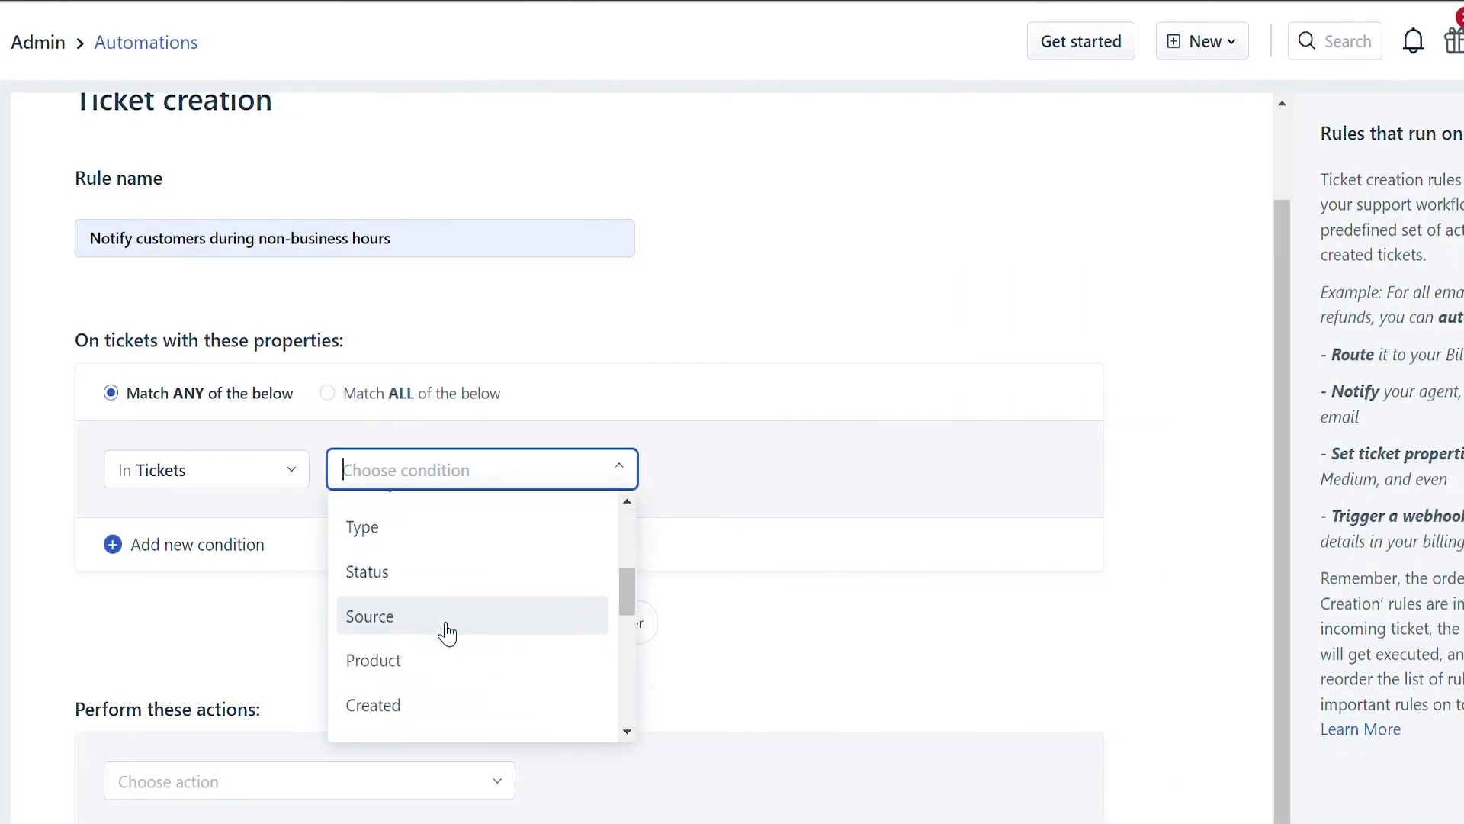
click(423, 662)
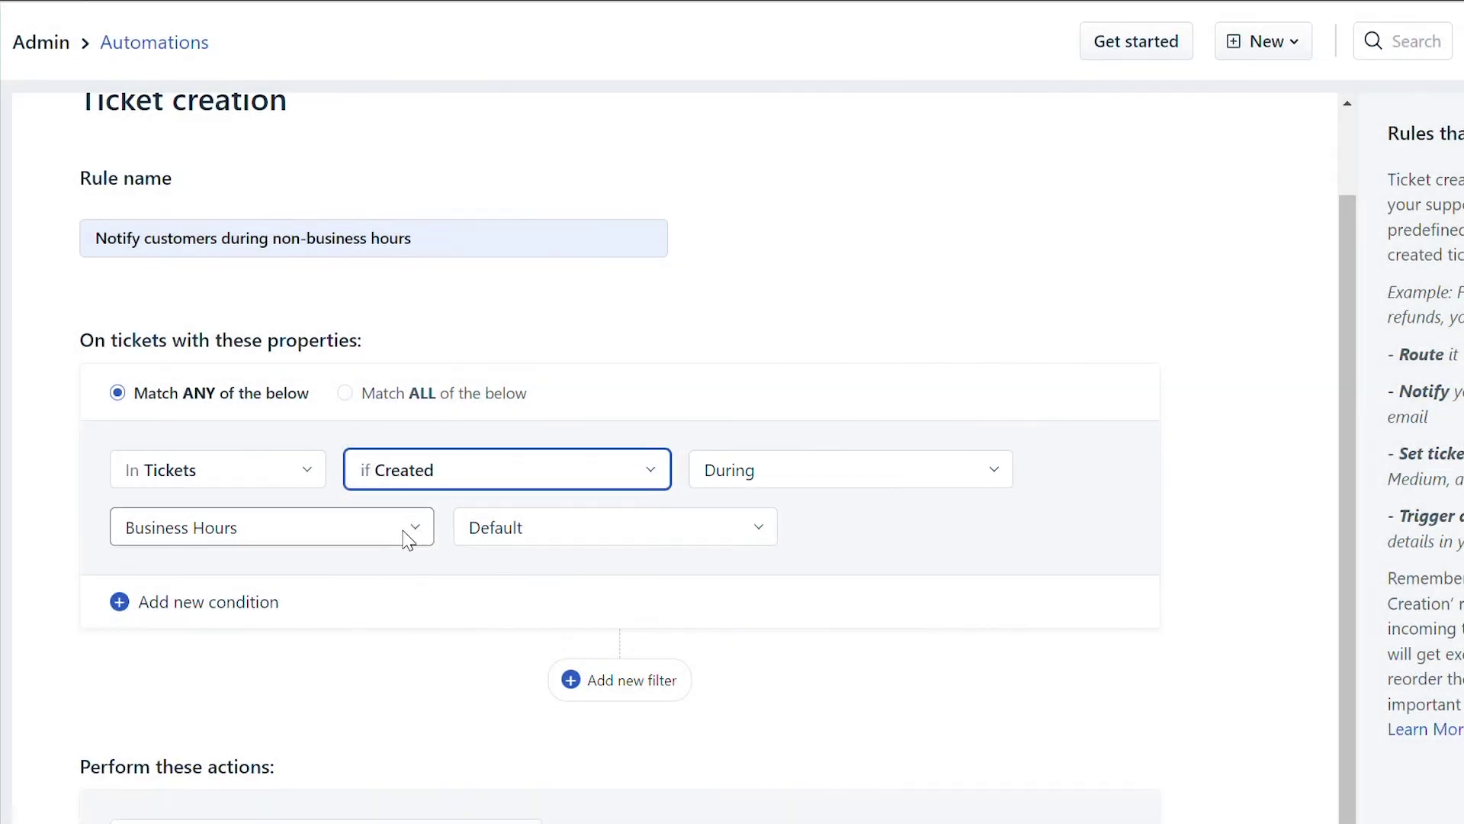
click(405, 536)
click(371, 629)
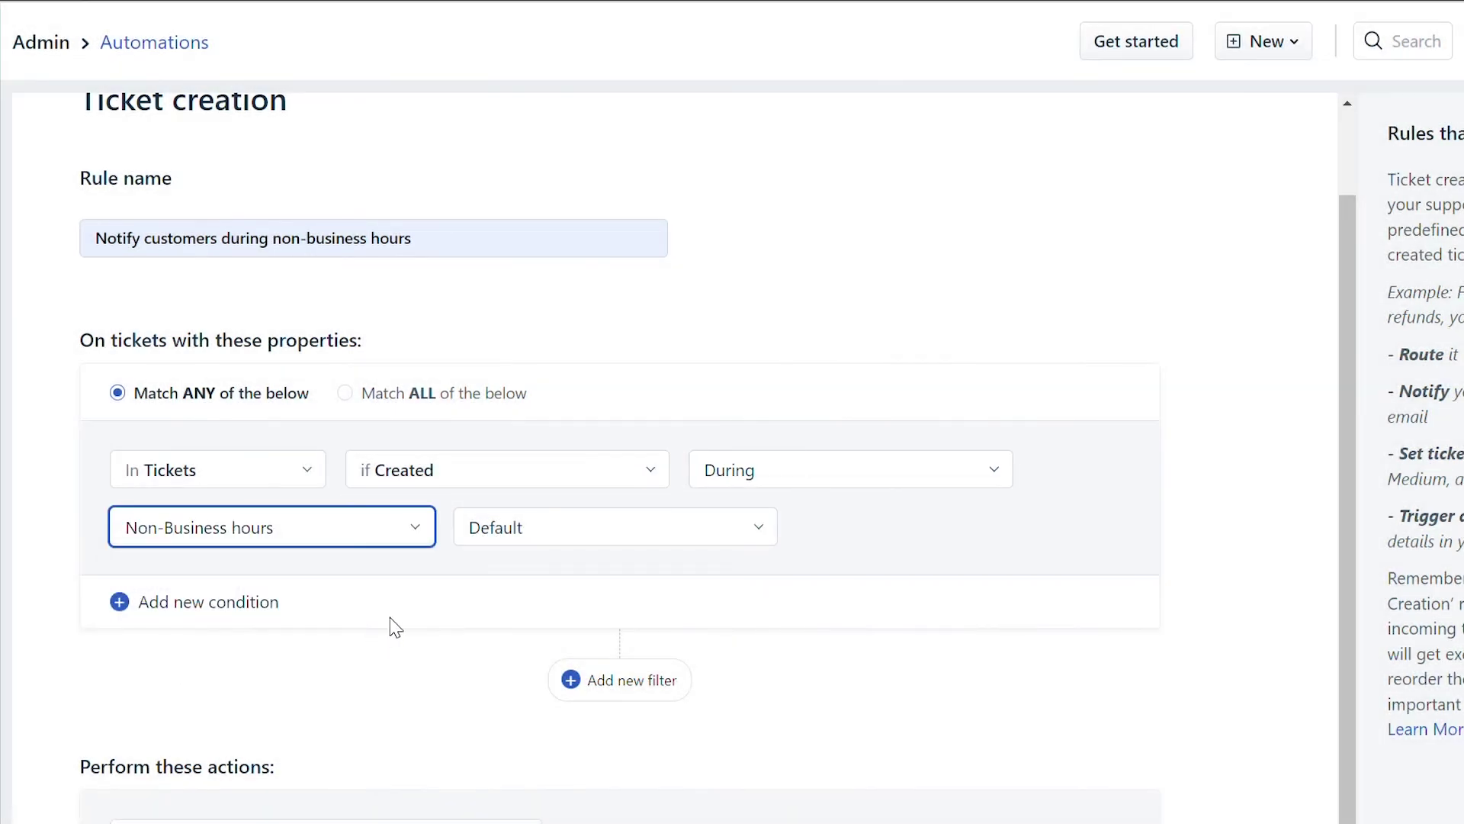
click(499, 532)
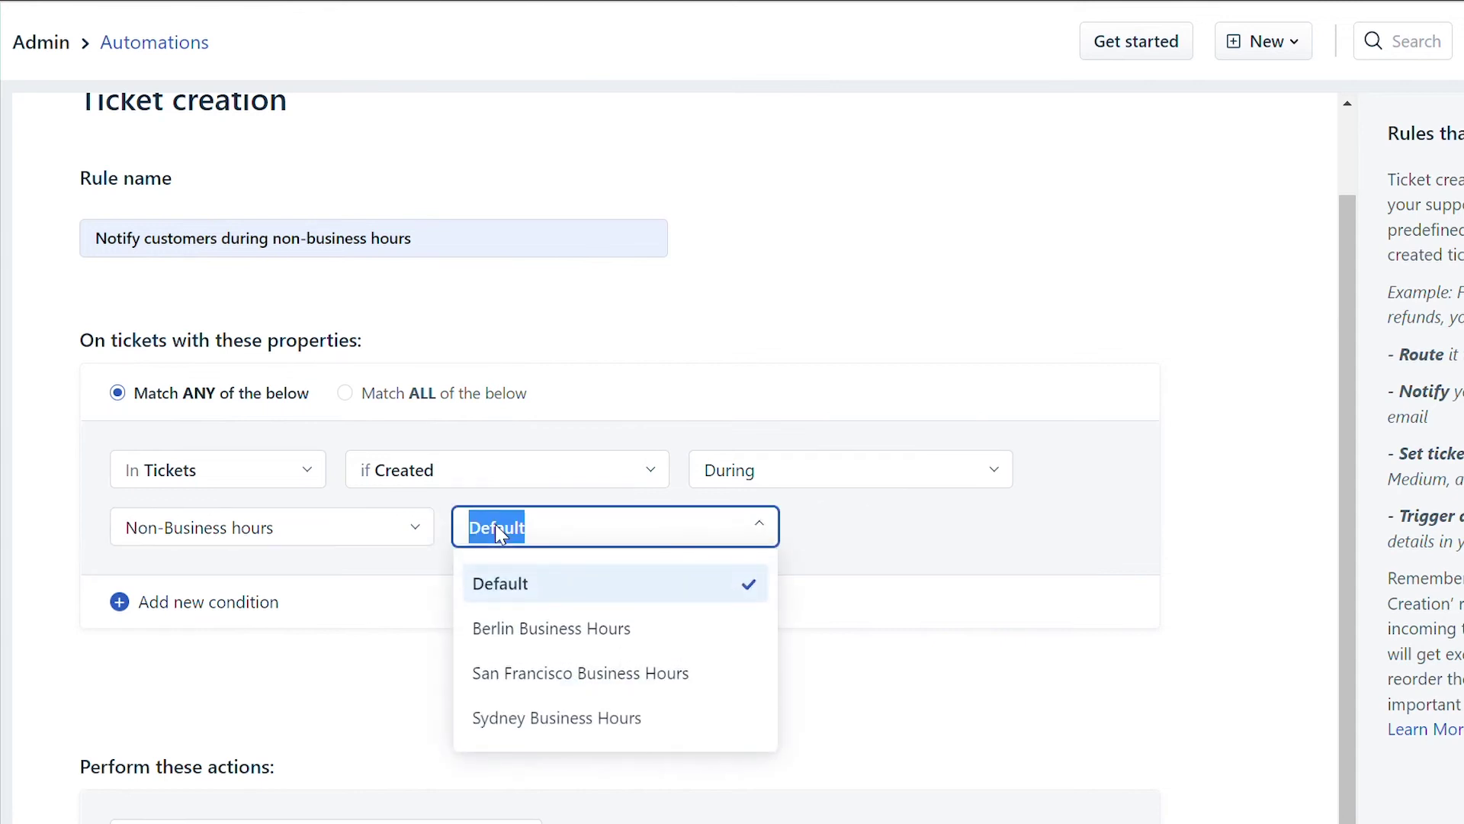
click(504, 629)
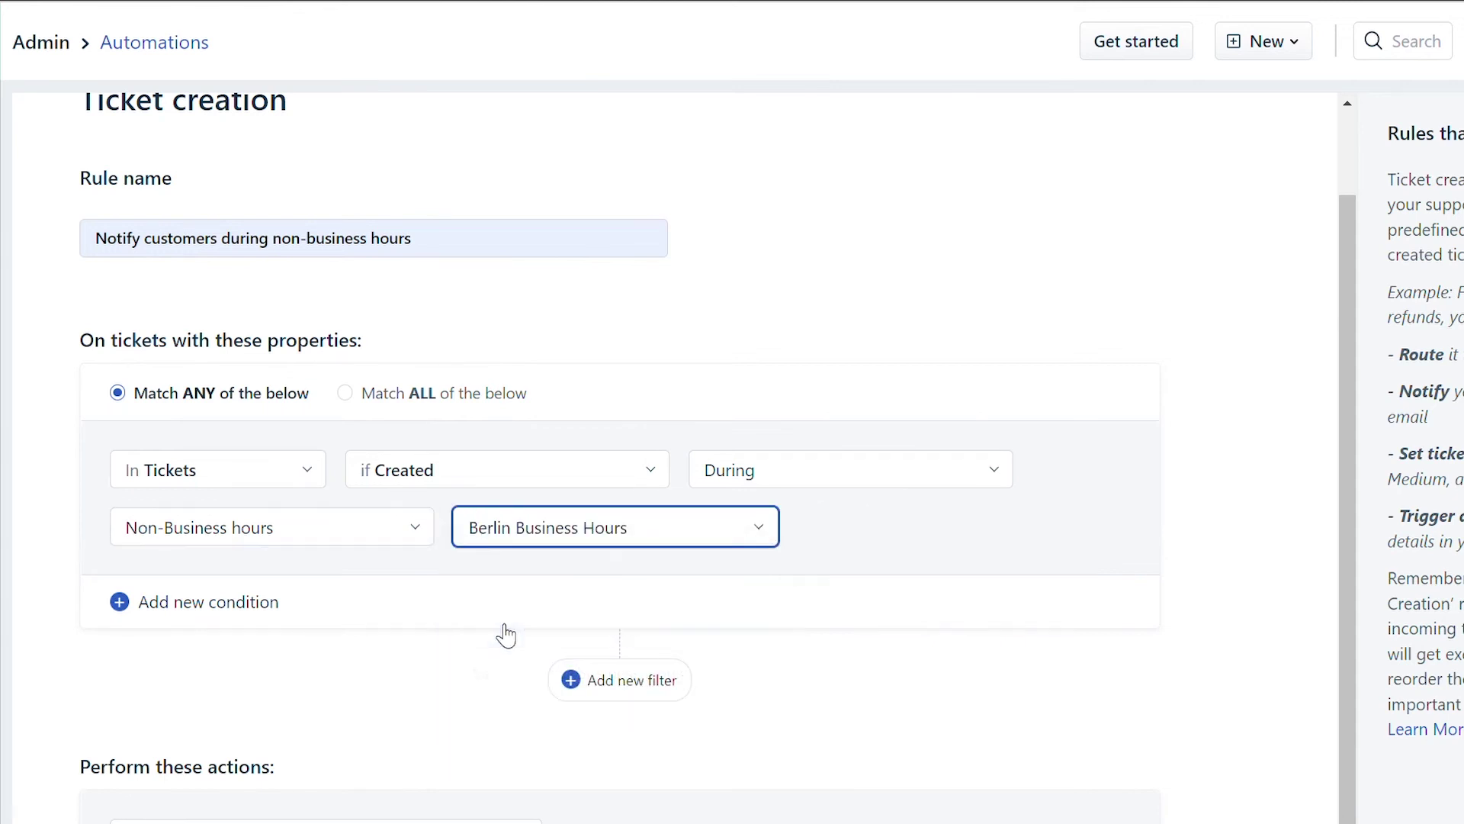
Add a Send email to requester action with subject 'Re: our business hours' and the pasted body.
scroll(497, 639, down, 1)
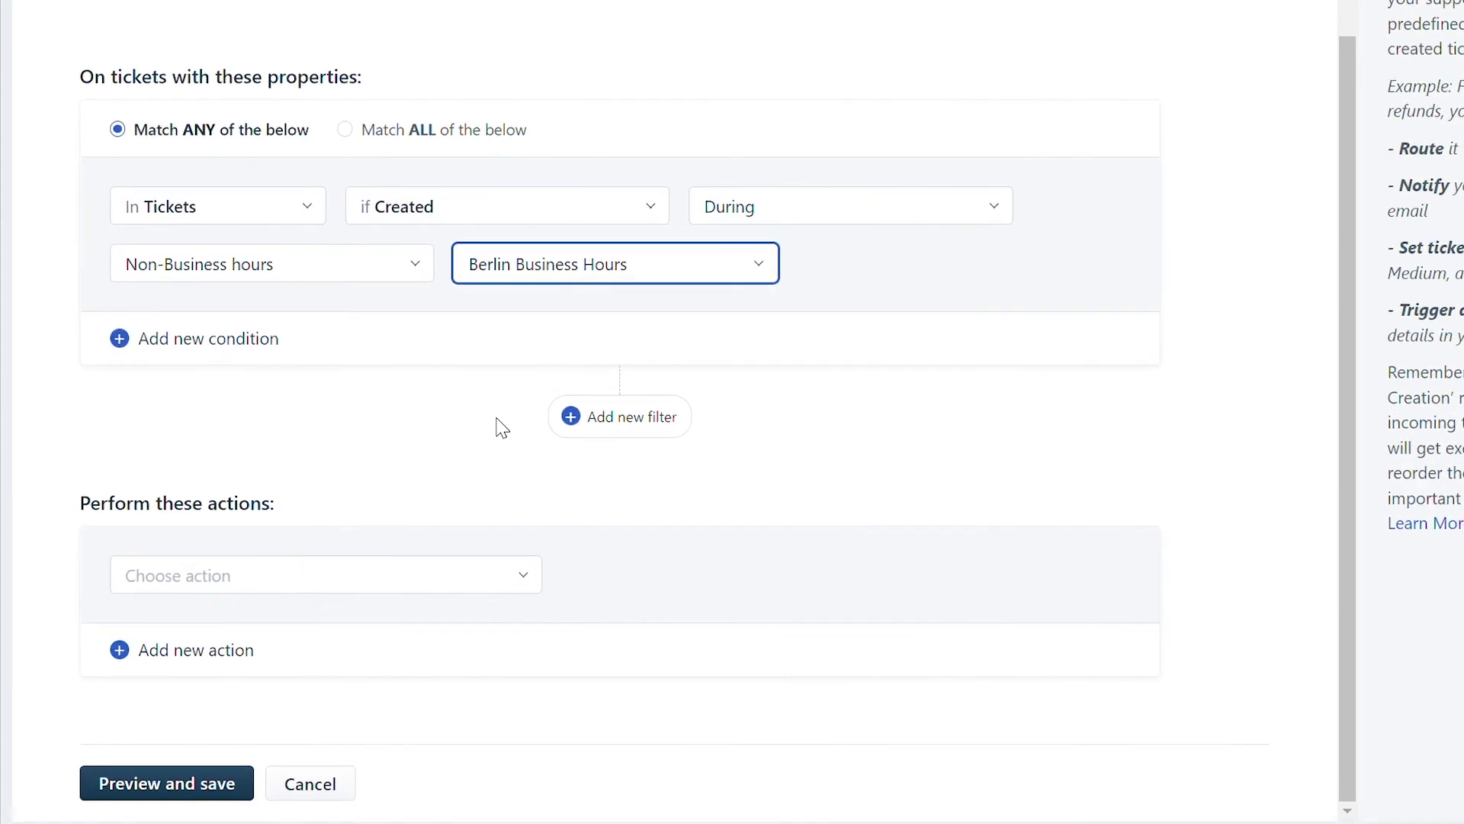
click(404, 586)
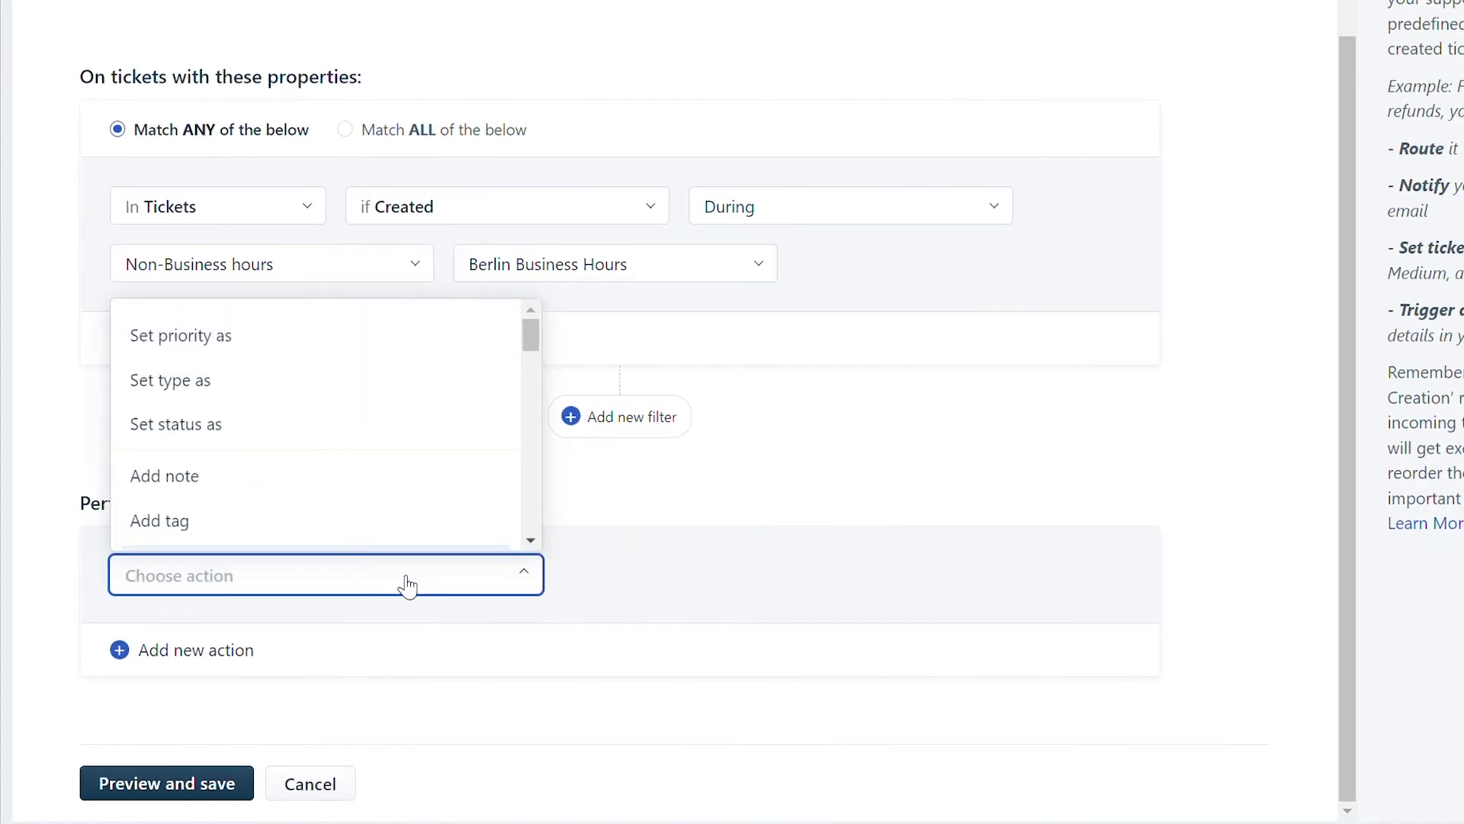
scroll(412, 523, down, 5)
scroll(413, 525, down, 1)
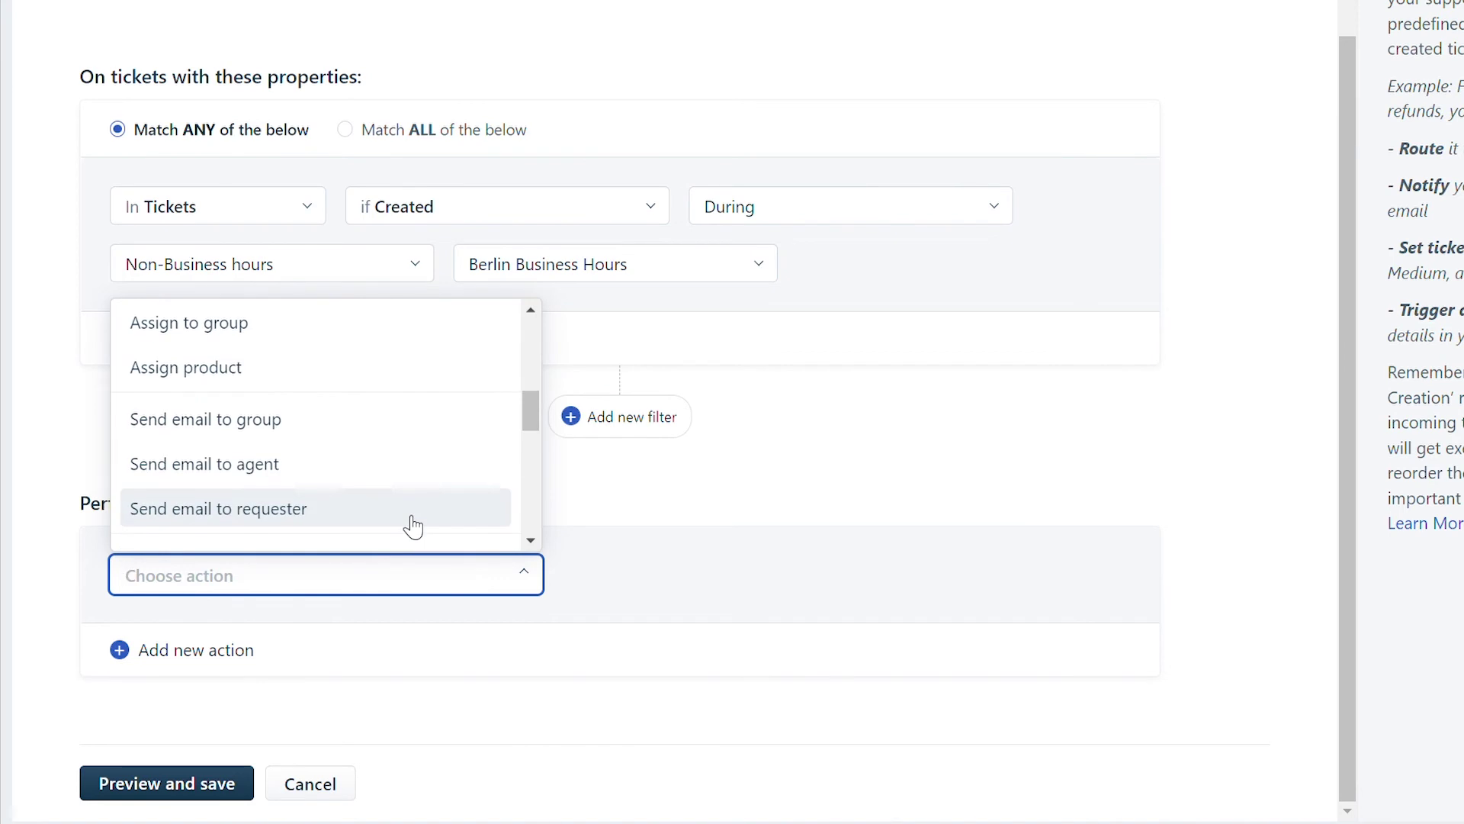
click(413, 525)
scroll(415, 526, down, 2)
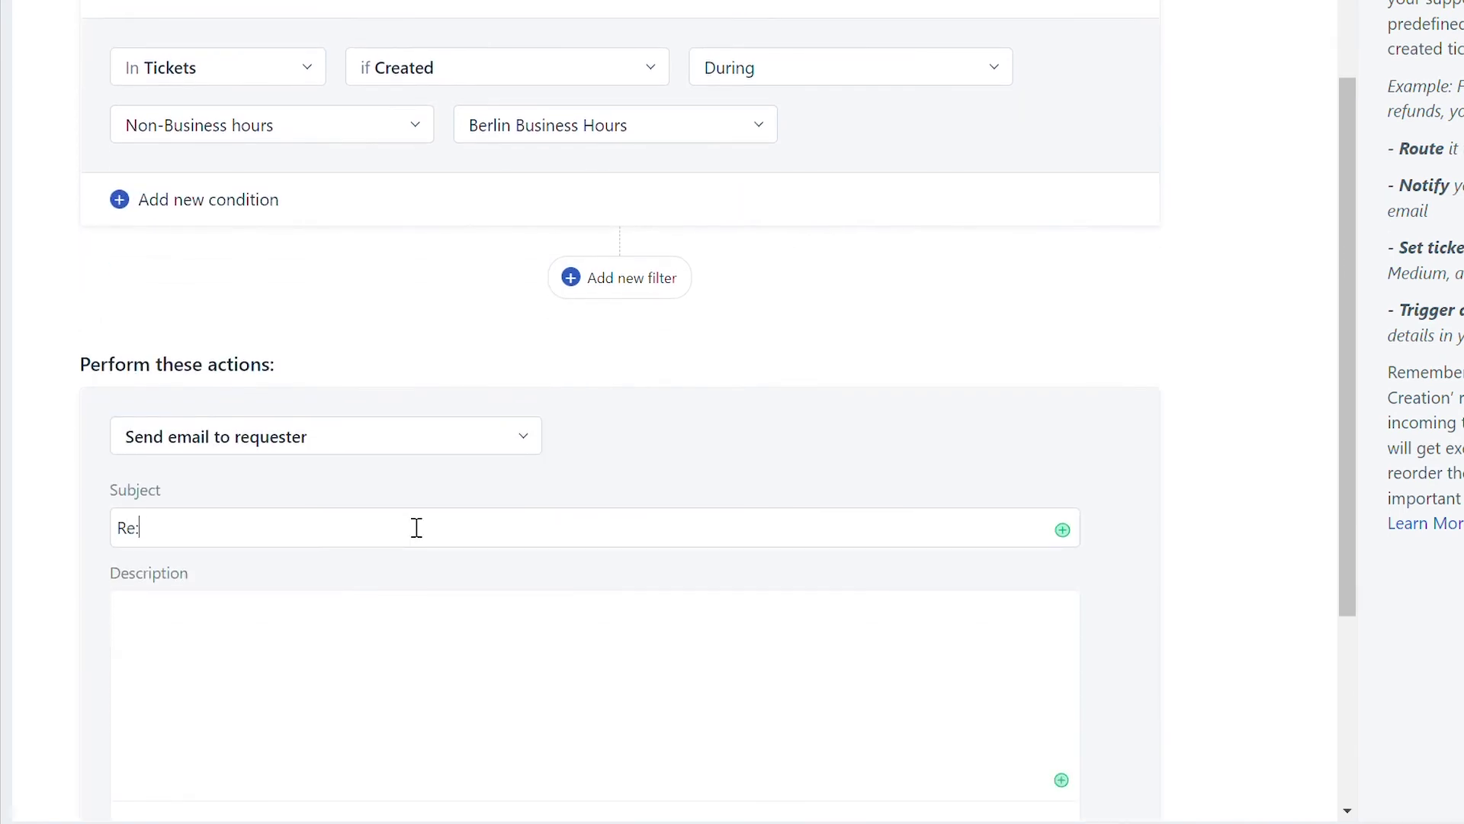
click(417, 527)
text(Re: our business hours)
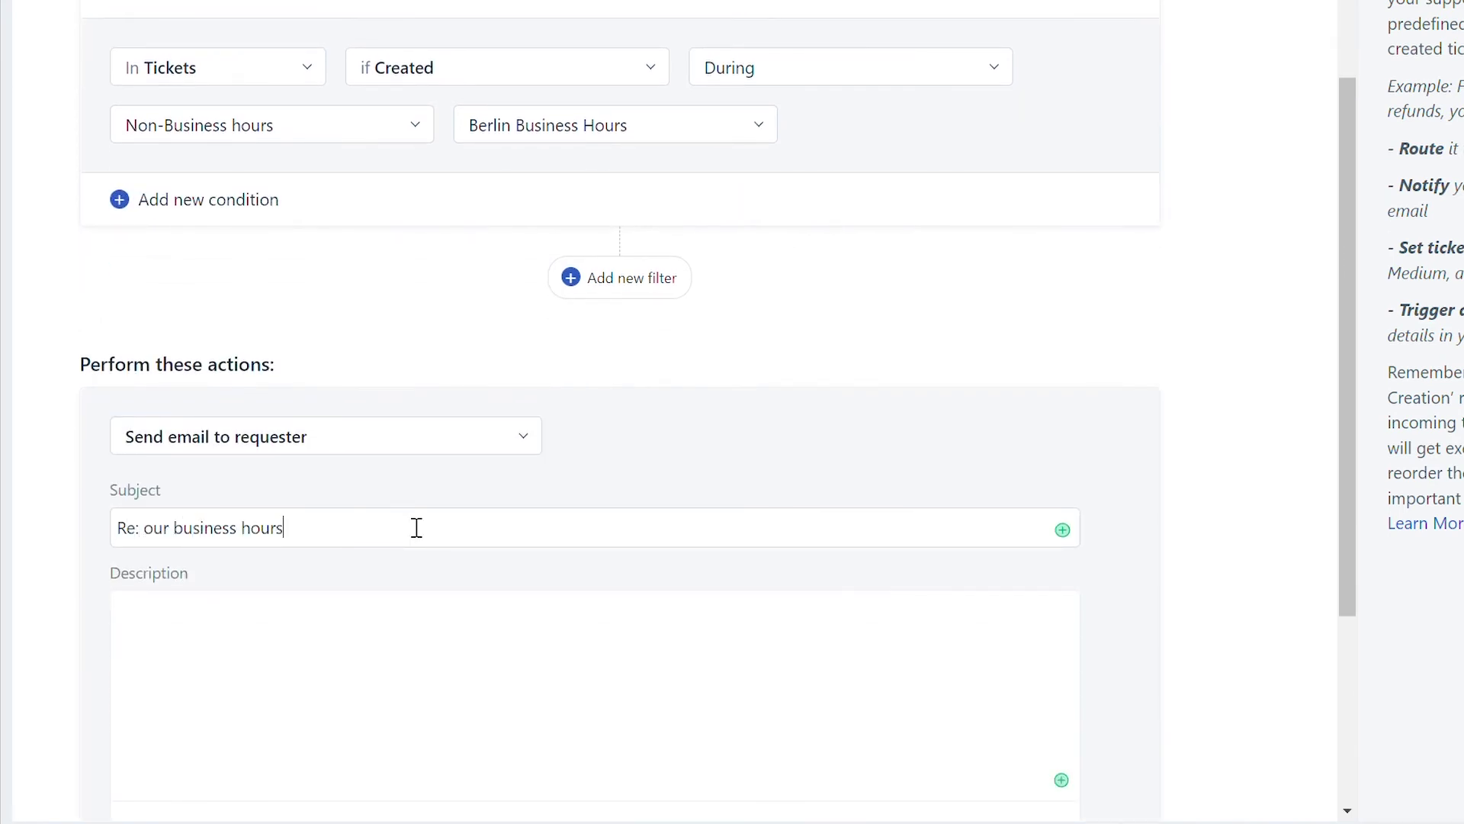
click(229, 616)
text(Hello {{ticket.contact.firstname}},  Thank you for reaching out to us. Our business hours for support and help are from 7 a.m. GMT to 11 p.m. GMT. Our agents will get back to you as soon as possible within those hours. We appreciate your patience and feedback!  Thank you,)
scroll(225, 615, down, 4)
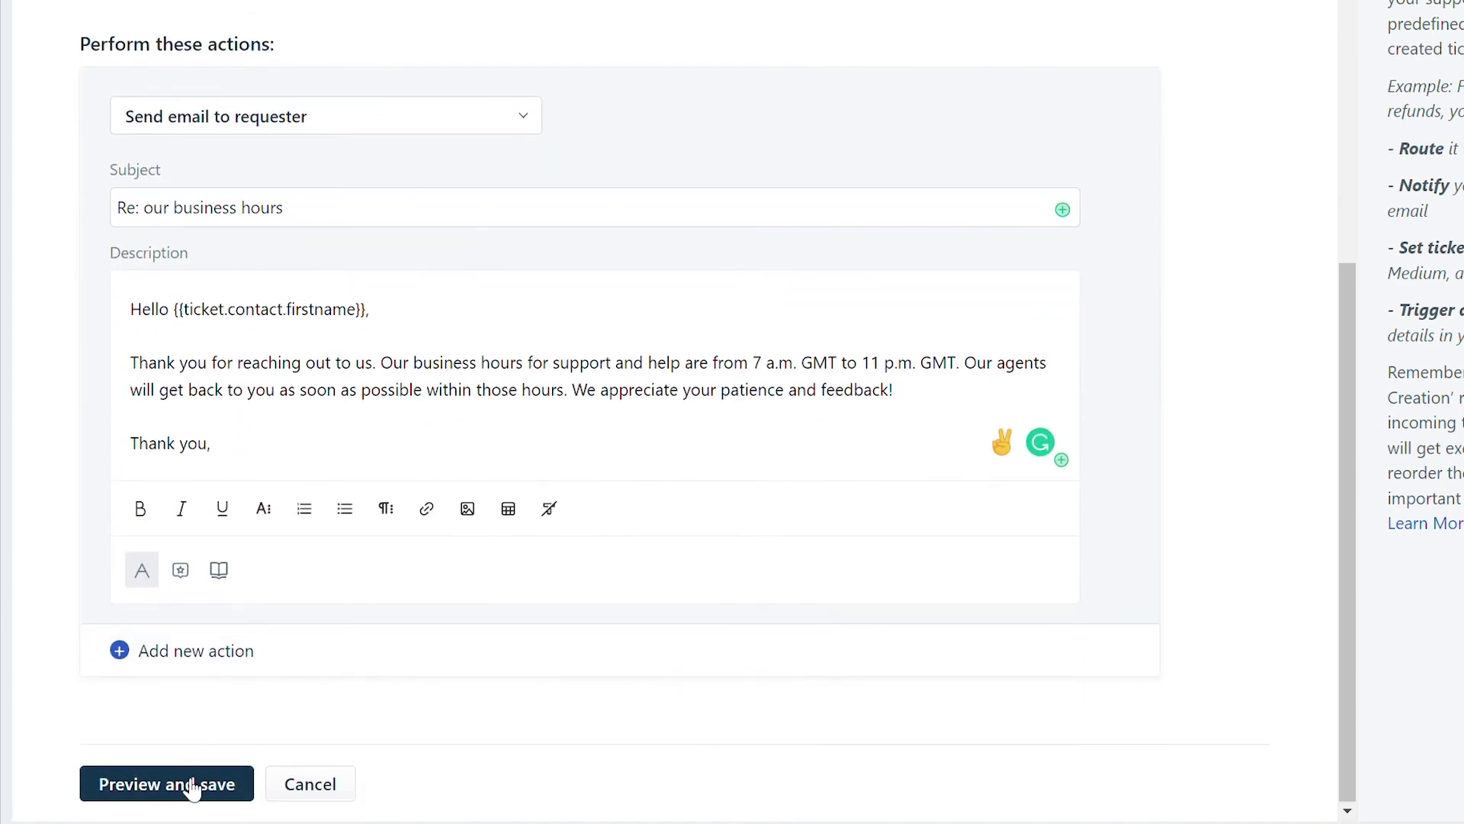
Preview the rule summary, then save and enable the rule.
click(188, 793)
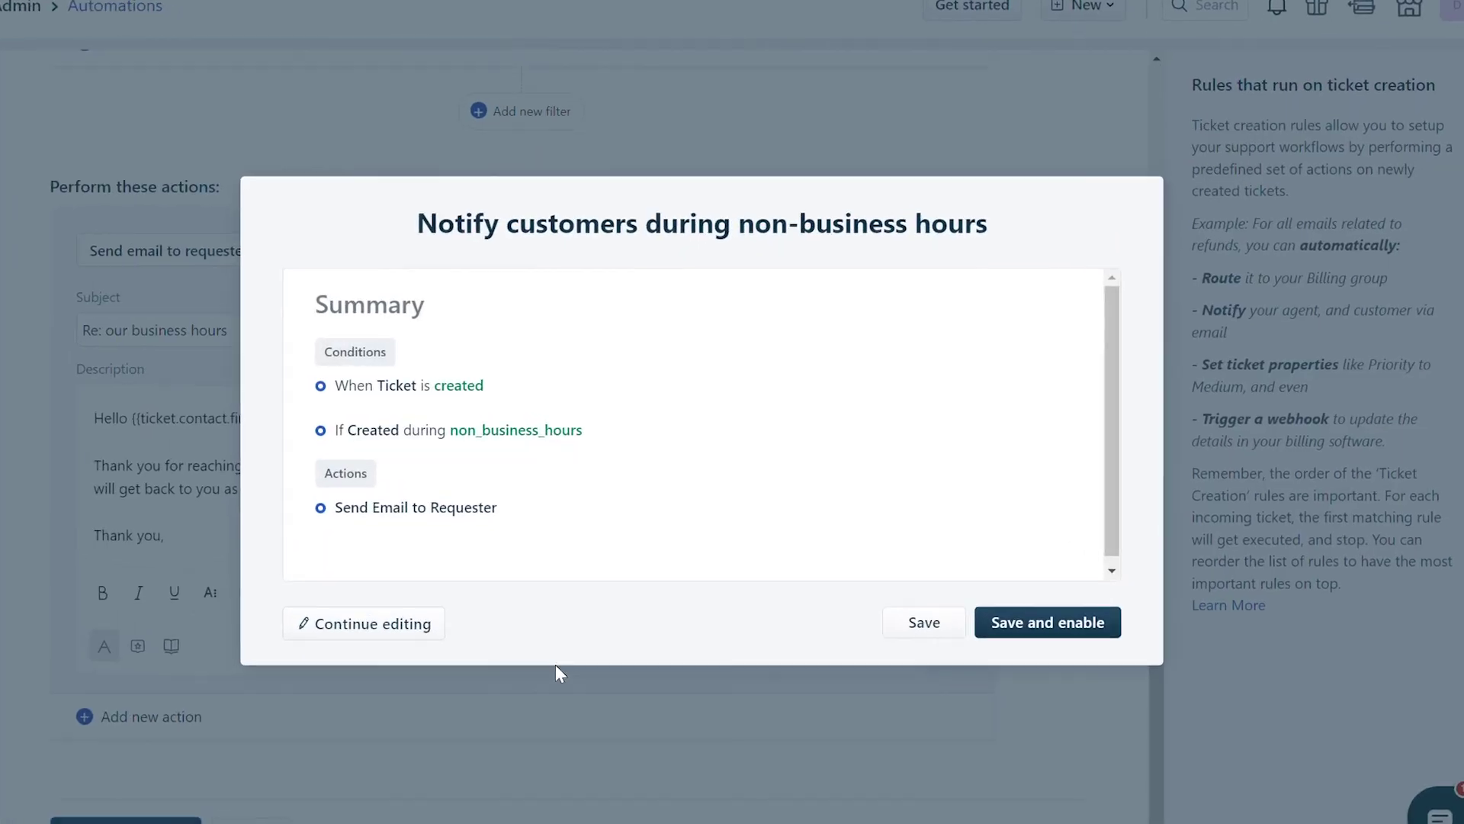
click(1022, 665)
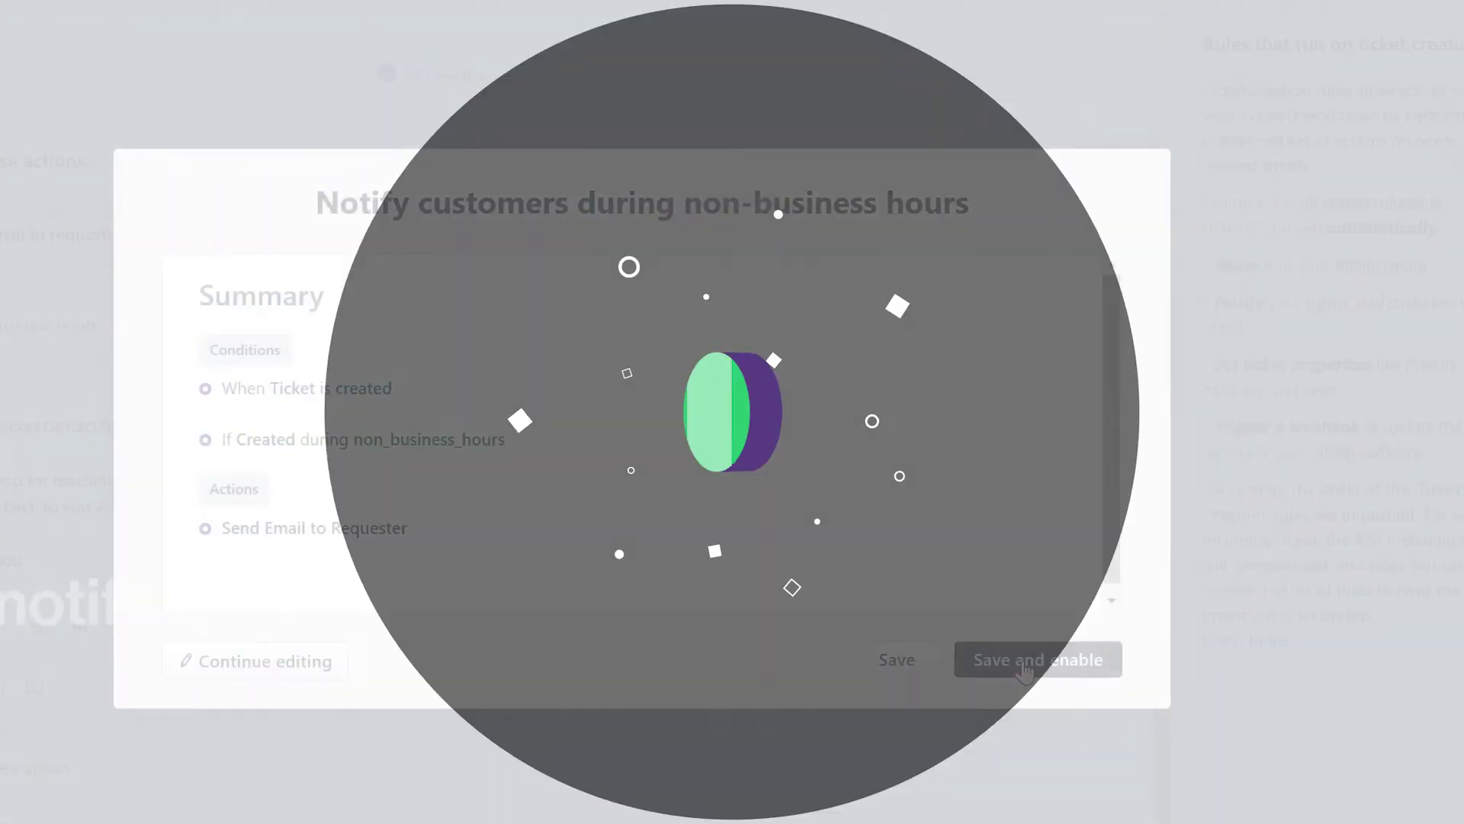